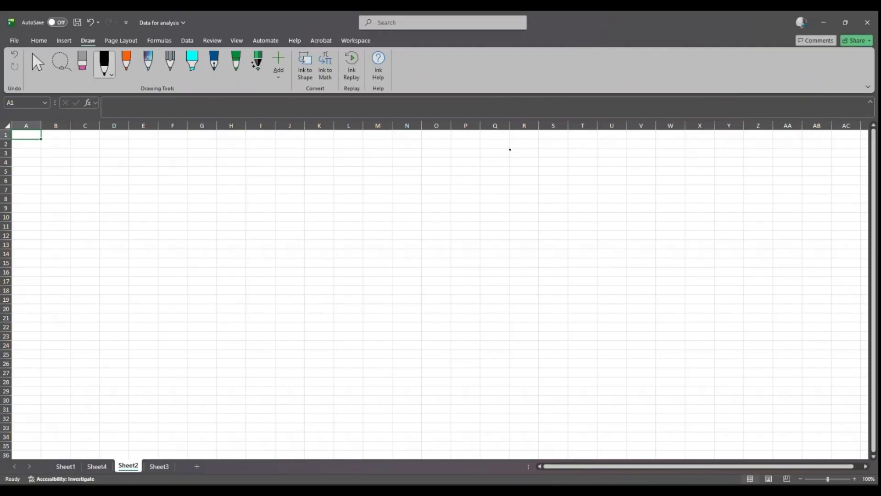
Handwrite the heading "Tracking signal:" in black ink around columns Q to U and draw an arrow pointing left from it
mouse_move(496, 146)
left_mouse_down()
mouse_move(508, 145)
mouse_move(501, 160)
left_mouse_up()
mouse_move(507, 152)
left_mouse_down()
mouse_move(548, 164)
mouse_move(612, 162)
left_mouse_up()
left_click(553, 157)
left_click(572, 155)
mouse_move(489, 156)
left_mouse_down()
mouse_move(454, 156)
mouse_move(465, 163)
left_mouse_up()
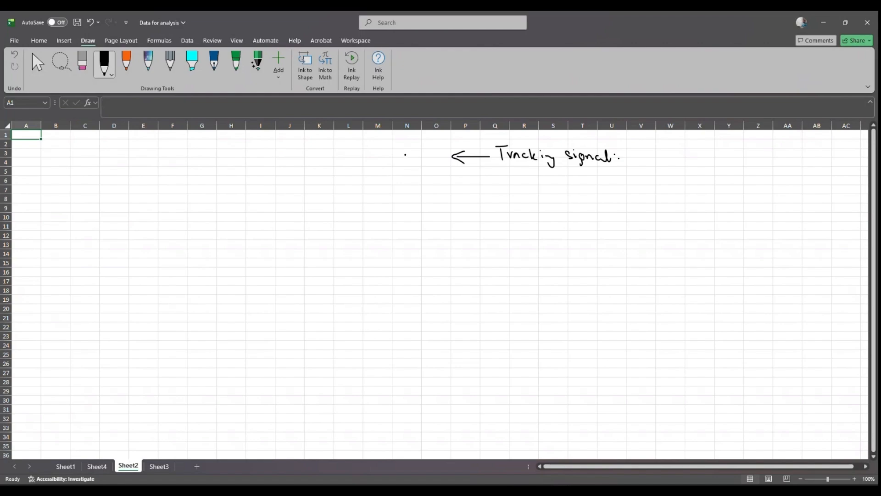
Write "e-Bias" near the arrow's tip and put quotation marks around the "Tracking signal" heading
left_click_drag(398, 145, 441, 148)
left_click(440, 149)
left_click_drag(605, 137, 609, 143)
left_click_drag(491, 137, 487, 146)
Draw crossed axes below the heading and bound them with a yellow highlighter band above and a red one below
left_click_drag(559, 184, 563, 294)
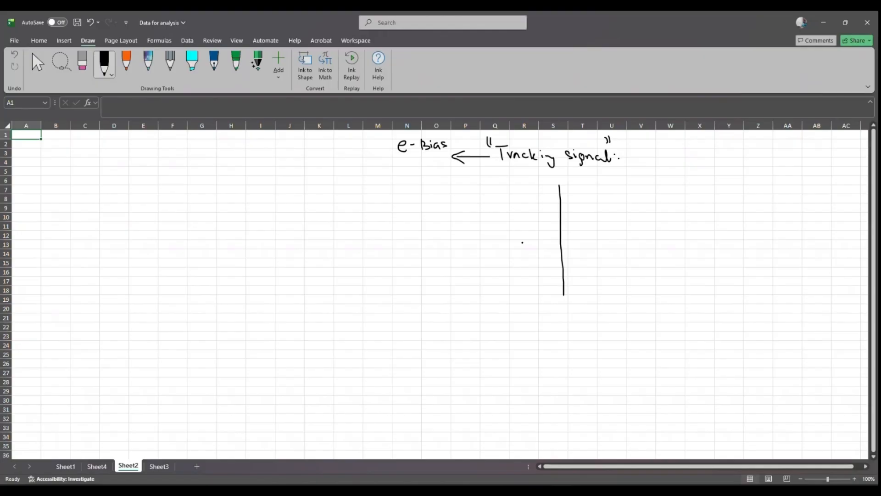
left_click_drag(520, 241, 686, 240)
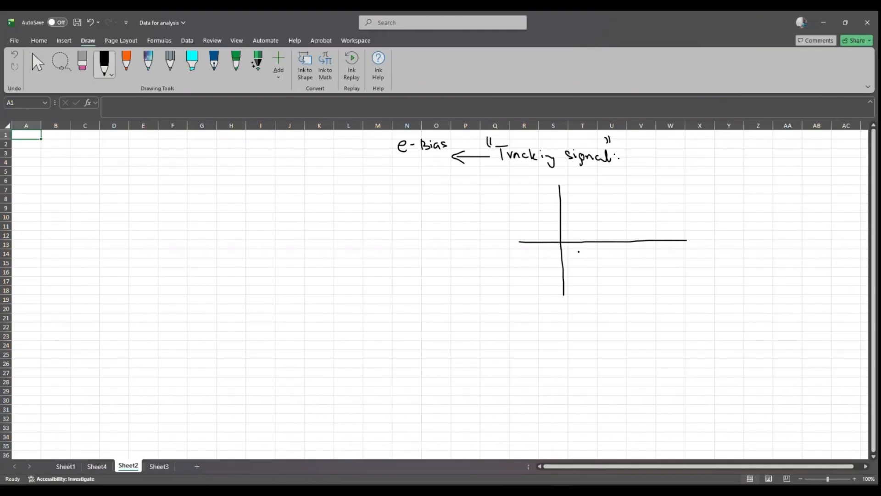
left_click(193, 64)
left_click(193, 64)
left_click(205, 152)
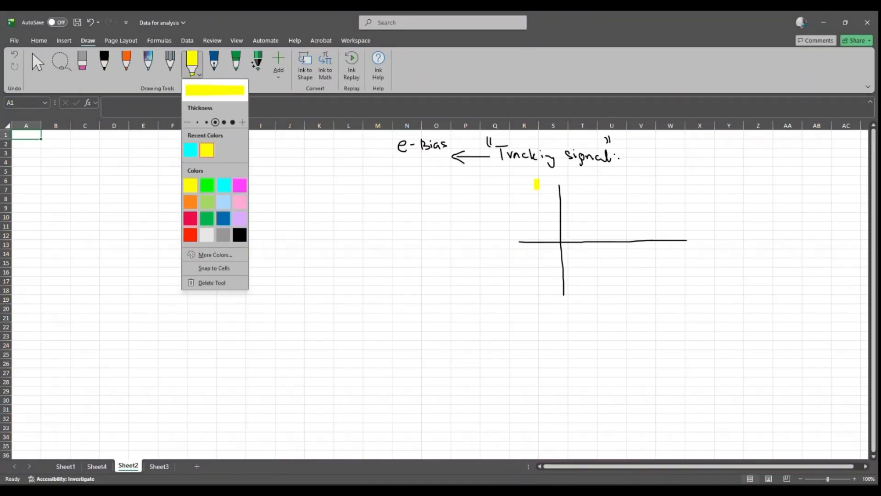
left_click_drag(523, 187, 687, 184)
left_click(201, 74)
left_click(193, 215)
left_click_drag(526, 288, 689, 287)
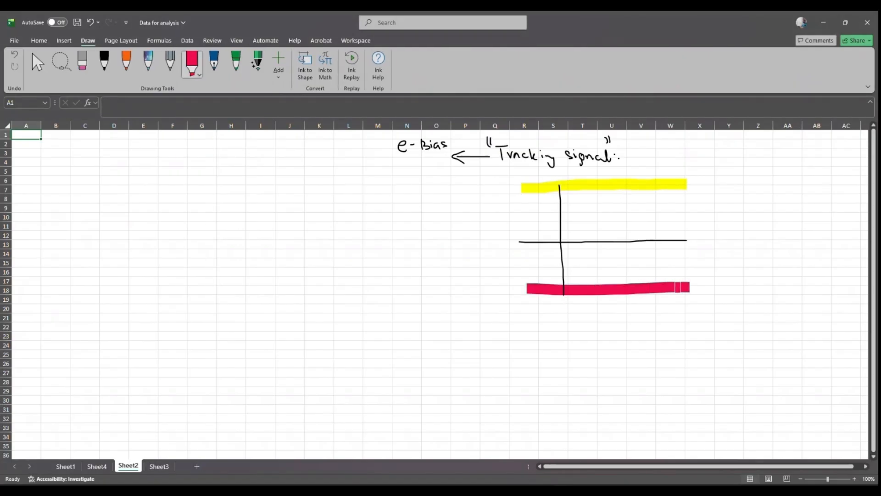
Label the yellow band "Upper-B" and the red band "Lower-B" in black ink with short leader lines
left_click(110, 73)
left_click(111, 74)
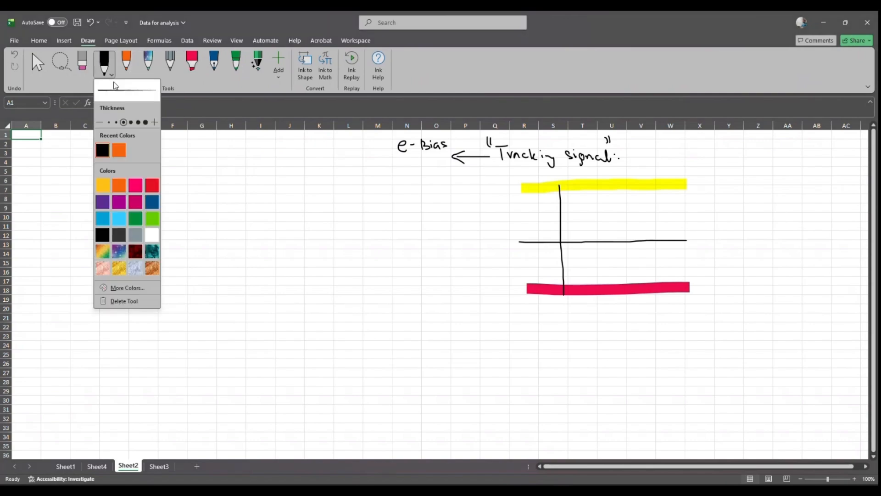
mouse_move(689, 176)
left_mouse_down()
mouse_move(713, 160)
mouse_move(716, 180)
mouse_move(722, 171)
mouse_move(724, 179)
left_mouse_up()
left_click(729, 170)
left_click_drag(729, 163, 750, 166)
left_click_drag(754, 159, 758, 173)
mouse_move(693, 290)
left_mouse_down()
mouse_move(726, 323)
mouse_move(745, 316)
mouse_move(782, 326)
left_mouse_up()
left_click(748, 320)
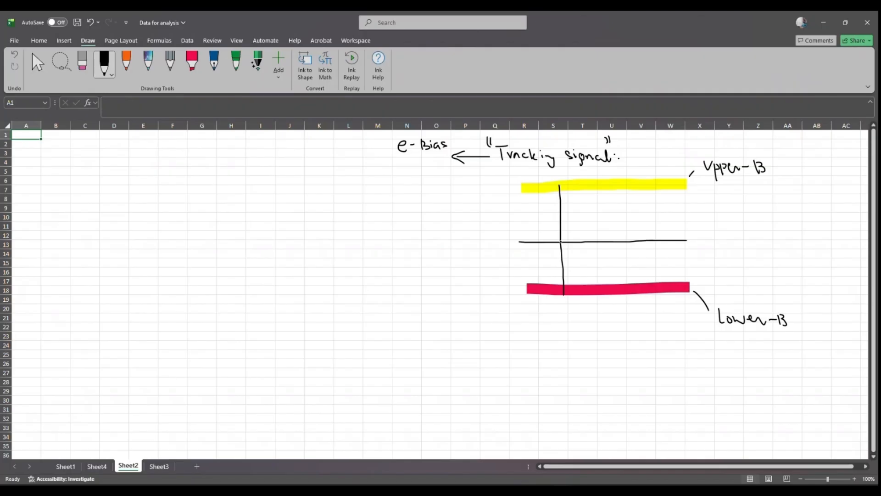
Draw a wave along the horizontal axis and mark the vertical axis with ticks, an up arrow with "+" and a down arrow with "-"
mouse_move(561, 241)
left_mouse_down()
mouse_move(573, 207)
mouse_move(605, 264)
mouse_move(618, 227)
mouse_move(643, 217)
mouse_move(661, 259)
mouse_move(680, 211)
left_mouse_up()
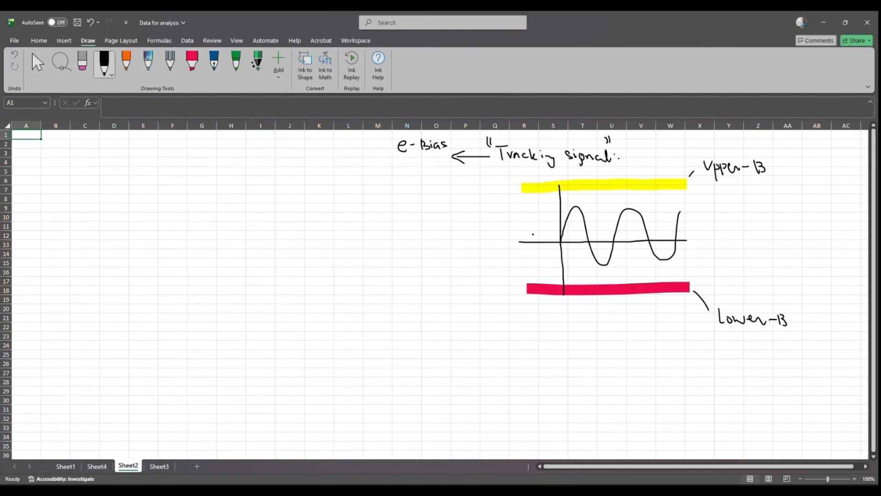
left_click_drag(519, 233, 517, 202)
mouse_move(514, 208)
left_mouse_down()
mouse_move(517, 201)
mouse_move(535, 211)
left_mouse_up()
left_click_drag(522, 249, 525, 274)
left_click(537, 262)
left_click_drag(557, 205, 563, 207)
left_click_drag(558, 253, 564, 252)
Write "MAD" beside the axes, expand its letters as "Mean", "absolute" and "Dev", and circle the abbreviation
mouse_move(471, 220)
left_mouse_down()
mouse_move(475, 209)
mouse_move(481, 218)
mouse_move(488, 209)
mouse_move(493, 219)
mouse_move(502, 214)
left_mouse_up()
left_click_drag(474, 223, 449, 248)
mouse_move(438, 251)
left_mouse_down()
mouse_move(446, 265)
mouse_move(454, 252)
mouse_move(458, 264)
mouse_move(475, 260)
left_mouse_up()
left_click(464, 260)
mouse_move(488, 224)
left_mouse_down()
mouse_move(475, 324)
mouse_move(500, 317)
mouse_move(535, 324)
mouse_move(503, 234)
mouse_move(500, 258)
mouse_move(509, 258)
left_mouse_up()
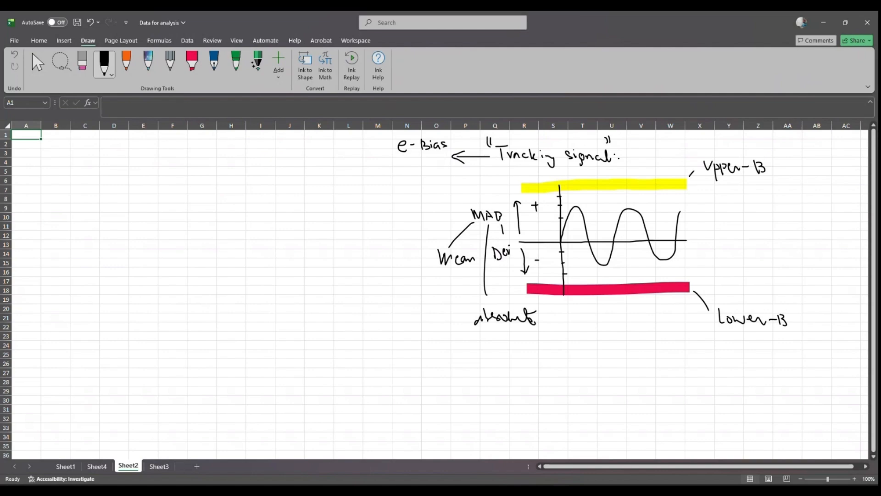
mouse_move(494, 197)
left_mouse_down()
mouse_move(474, 200)
mouse_move(506, 212)
mouse_move(479, 197)
left_mouse_up()
Draw two diagonal arrows from the origin, one crossing the yellow band upward and one crossing the red band downward
left_click_drag(561, 239, 655, 164)
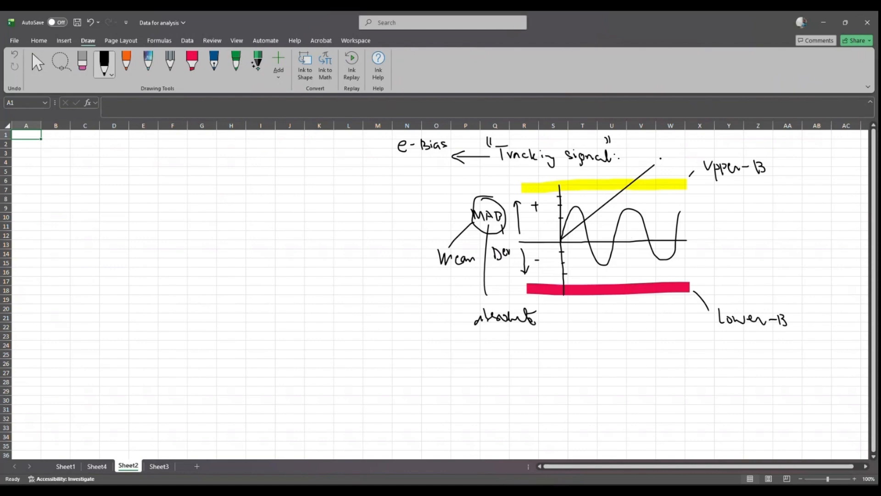
left_click_drag(560, 241, 602, 262)
left_click_drag(623, 275, 668, 301)
left_click_drag(647, 156, 670, 139)
mouse_move(667, 309)
left_mouse_down()
mouse_move(672, 315)
mouse_move(679, 300)
left_mouse_up()
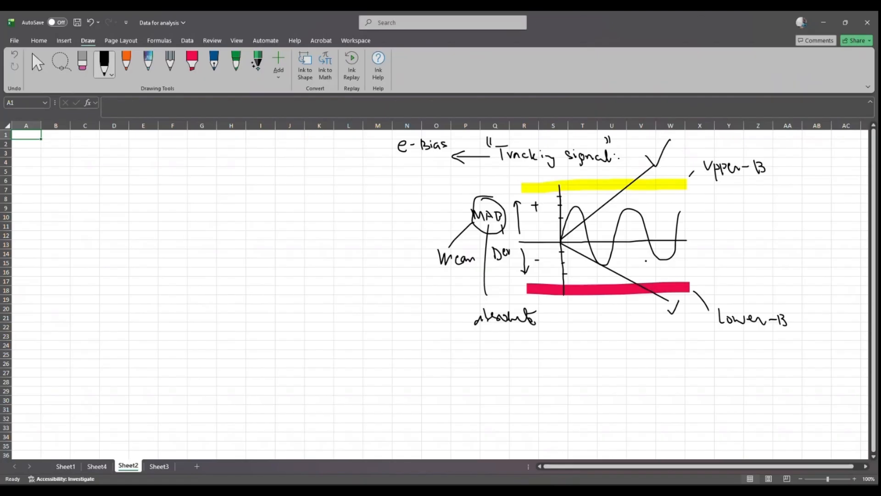
Underline "e-Bias" and add question marks beside the Upper-B and Lower-B bands
left_click_drag(406, 156, 429, 159)
left_click_drag(701, 182, 706, 189)
left_click_drag(691, 301, 693, 312)
left_click(691, 323)
Handwrite "±2 MAD = ±1.6 Std" around row 6 of columns H to M
mouse_move(244, 178)
left_mouse_down()
mouse_move(248, 188)
mouse_move(235, 182)
left_mouse_up()
mouse_move(229, 178)
left_mouse_down()
mouse_move(235, 188)
mouse_move(266, 188)
left_mouse_up()
left_click_drag(270, 179, 270, 192)
mouse_move(268, 189)
left_mouse_down()
mouse_move(272, 177)
mouse_move(275, 189)
left_mouse_up()
left_click_drag(268, 185, 276, 190)
mouse_move(276, 178)
left_mouse_down()
mouse_move(277, 190)
mouse_move(324, 185)
left_mouse_up()
left_click_drag(320, 188, 379, 182)
left_click(339, 184)
left_click_drag(384, 183, 388, 175)
Handwrite "±3 MAD = ±2.4 Std" below the ±2 MAD line
left_click_drag(223, 211, 231, 216)
left_click_drag(227, 220, 315, 211)
left_click_drag(305, 216, 312, 216)
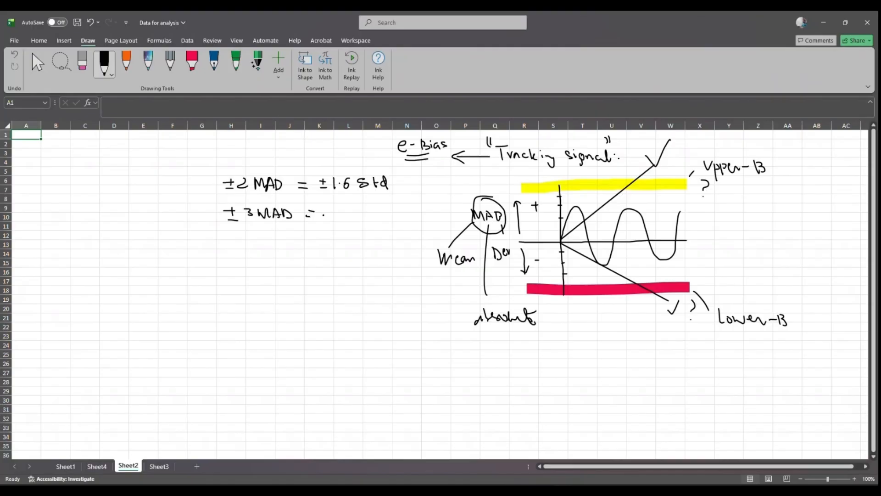
left_click_drag(322, 215, 358, 216)
left_click(344, 219)
mouse_move(356, 210)
left_mouse_down()
mouse_move(356, 220)
mouse_move(377, 221)
left_mouse_up()
left_click_drag(372, 214, 386, 223)
Handwrite "±4 MAD = ±3.2 Std" below the ±3 MAD line
left_click_drag(229, 243, 239, 243)
left_click_drag(235, 239, 235, 248)
left_click_drag(232, 249, 264, 245)
mouse_move(261, 241)
left_mouse_down()
mouse_move(260, 249)
mouse_move(271, 241)
mouse_move(288, 250)
left_mouse_up()
left_click_drag(289, 240, 294, 248)
left_click_drag(308, 244, 317, 248)
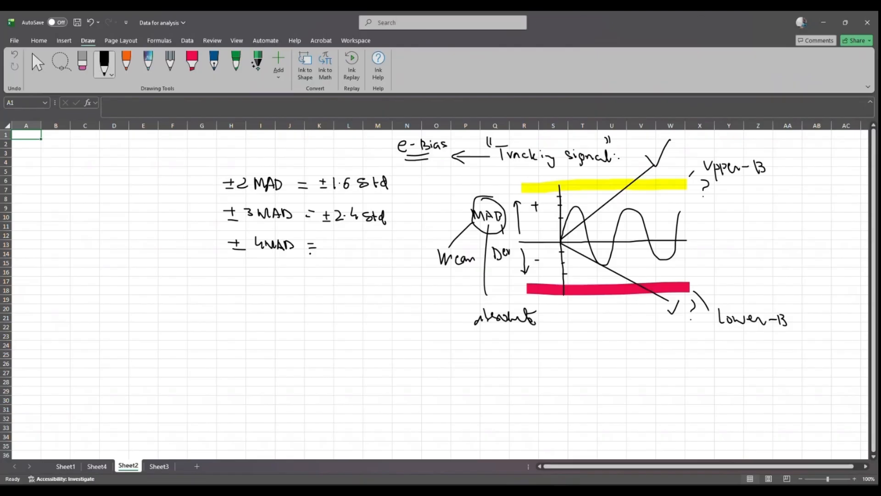
left_click_drag(330, 241, 337, 240)
mouse_move(334, 235)
left_mouse_down()
mouse_move(339, 250)
mouse_move(368, 249)
left_mouse_up()
left_click(358, 243)
mouse_move(383, 237)
left_mouse_down()
mouse_move(377, 244)
mouse_move(388, 246)
left_mouse_up()
mouse_move(385, 239)
left_mouse_down()
mouse_move(400, 235)
mouse_move(401, 249)
left_mouse_up()
left_click(402, 247)
Bracket the three MAD lines and point arrows from them to the percentages 89%, 98% and 99.9%
mouse_move(220, 173)
left_mouse_down()
mouse_move(217, 215)
mouse_move(230, 259)
left_mouse_up()
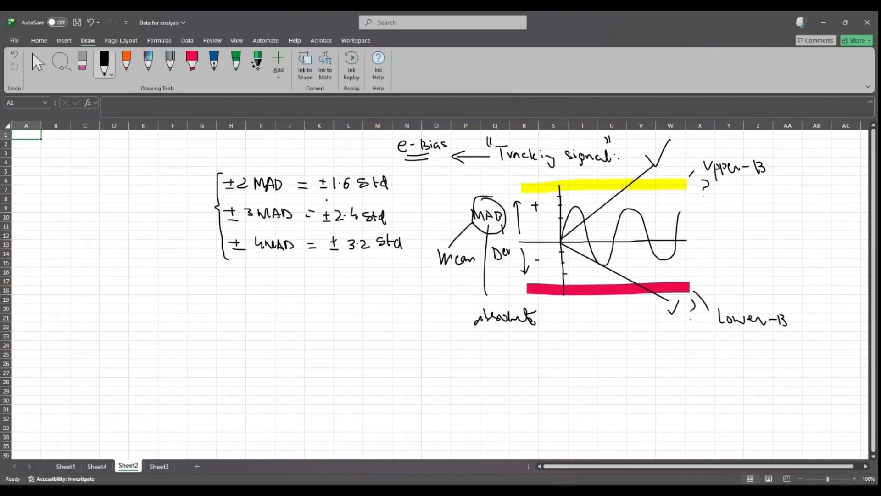
left_click_drag(220, 182, 194, 187)
mouse_move(169, 169)
left_mouse_down()
mouse_move(167, 177)
mouse_move(184, 174)
left_mouse_up()
mouse_move(216, 217)
left_mouse_down()
mouse_move(168, 221)
mouse_move(183, 217)
left_mouse_up()
left_click(181, 226)
left_click(183, 210)
left_click(188, 217)
left_click_drag(227, 247, 204, 251)
mouse_move(203, 250)
left_mouse_down()
mouse_move(210, 255)
mouse_move(177, 260)
mouse_move(176, 269)
mouse_move(192, 268)
mouse_move(170, 270)
mouse_move(198, 268)
left_mouse_up()
left_click(183, 263)
left_click(187, 262)
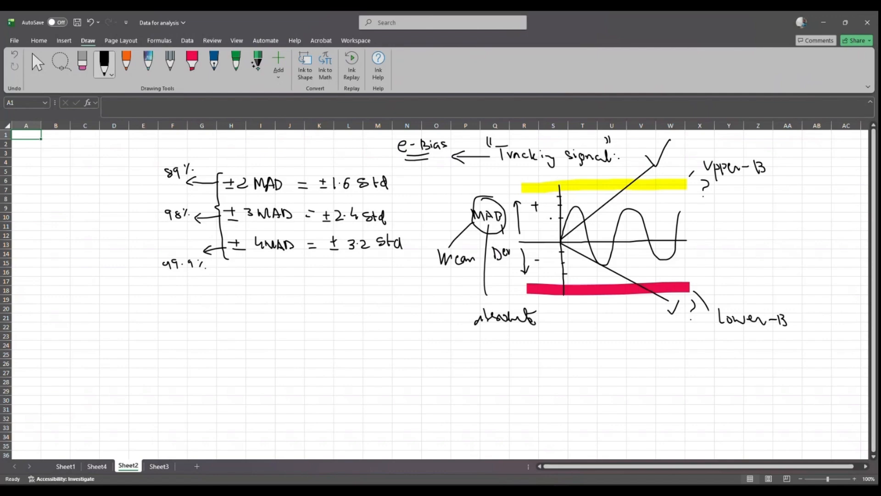
Number the vertical axis ticks 2, 3, 4 and -2, -3, -4, and circle each of the three percentages
left_click_drag(551, 219, 558, 252)
mouse_move(186, 155)
left_mouse_down()
mouse_move(159, 166)
mouse_move(194, 161)
left_mouse_up()
left_click_drag(549, 205, 551, 213)
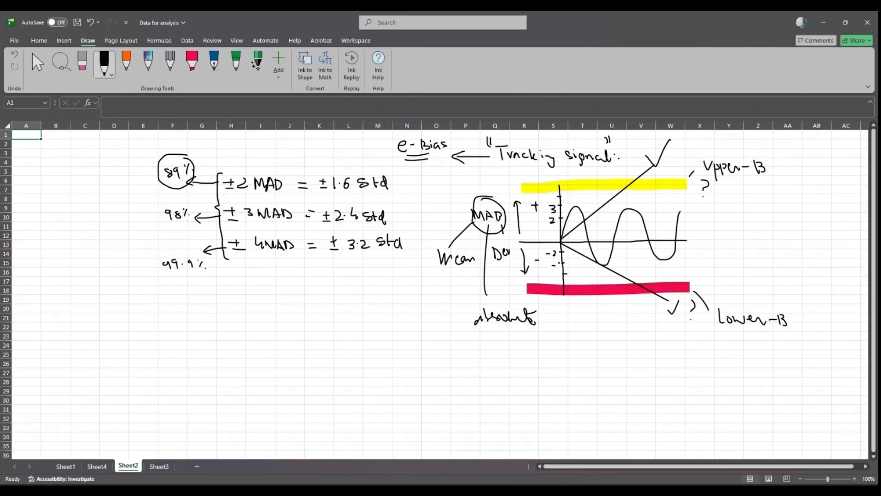
left_click_drag(555, 265, 559, 269)
mouse_move(186, 200)
left_mouse_down()
mouse_move(161, 222)
mouse_move(197, 204)
left_mouse_up()
left_click_drag(559, 274, 560, 282)
mouse_move(197, 249)
left_mouse_down()
mouse_move(184, 246)
mouse_move(161, 275)
mouse_move(207, 257)
left_mouse_up()
Add check marks above Upper-B, Lower-B and the three MAD multiples, and circle the group of MAD multiples
left_click_drag(727, 155, 740, 150)
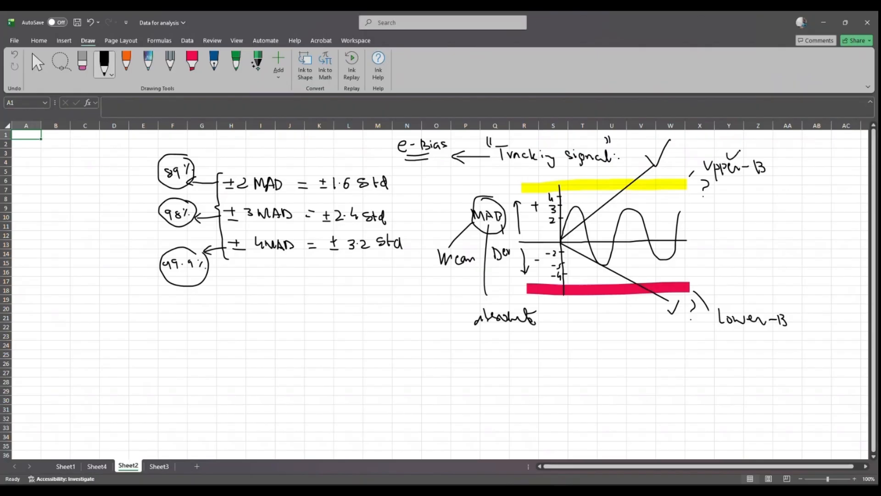
mouse_move(745, 306)
left_mouse_down()
mouse_move(755, 312)
mouse_move(763, 299)
left_mouse_up()
left_click_drag(252, 165, 270, 157)
left_click_drag(274, 200, 291, 196)
left_click_drag(279, 232, 292, 228)
mouse_move(275, 158)
left_mouse_down()
mouse_move(208, 213)
mouse_move(300, 246)
mouse_move(269, 158)
left_mouse_up()
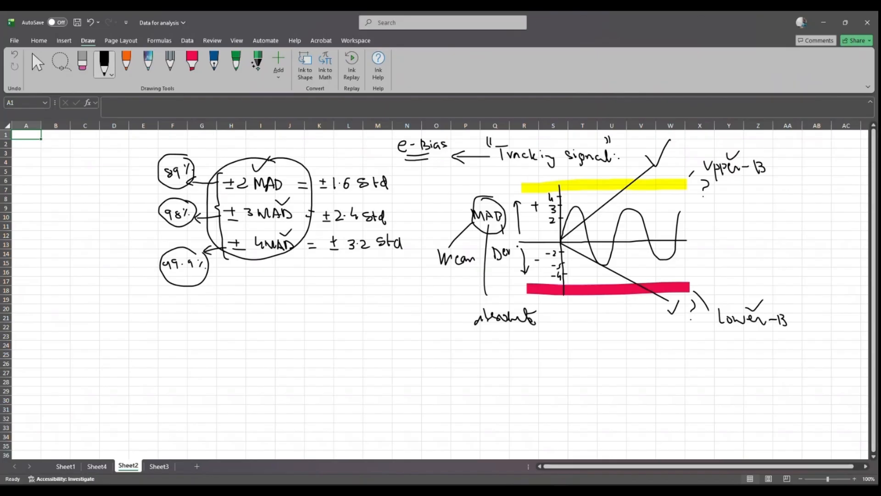
Draw a curved arrow down from the heading and handwrite the formula "T.S = cummulative error / MAD"
left_click_drag(505, 163, 471, 385)
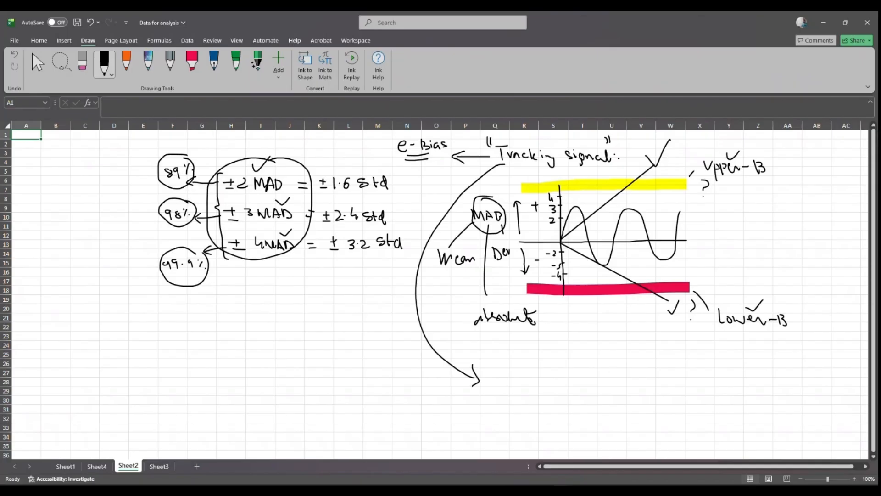
mouse_move(520, 354)
left_mouse_down()
mouse_move(541, 352)
mouse_move(531, 374)
mouse_move(577, 364)
left_mouse_up()
left_click(540, 366)
left_click(563, 364)
left_click_drag(569, 367, 583, 367)
left_click(587, 363)
mouse_move(618, 345)
left_mouse_down()
mouse_move(616, 356)
mouse_move(727, 346)
left_mouse_up()
left_click_drag(696, 343, 780, 345)
left_click_drag(631, 364, 779, 365)
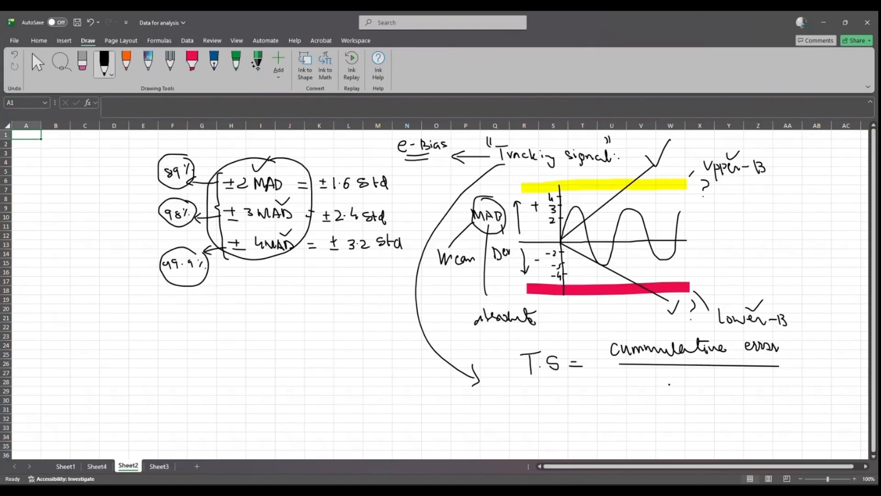
left_click_drag(671, 385, 700, 382)
Handwrite "MAD = Σ|At - Ft| / n", circle the fraction, and link it to the T.S denominator with arrows in both directions
mouse_move(703, 385)
left_mouse_down()
mouse_move(708, 374)
mouse_move(706, 388)
mouse_move(384, 366)
mouse_move(405, 368)
left_mouse_up()
left_click_drag(264, 343, 296, 339)
mouse_move(299, 328)
left_mouse_down()
mouse_move(300, 343)
mouse_move(324, 336)
left_mouse_up()
mouse_move(313, 340)
left_mouse_down()
mouse_move(367, 335)
mouse_move(368, 327)
mouse_move(372, 340)
mouse_move(388, 327)
left_mouse_up()
left_click(377, 328)
mouse_move(391, 320)
left_mouse_down()
mouse_move(390, 330)
mouse_move(398, 320)
left_mouse_up()
left_click_drag(392, 325, 400, 337)
left_click_drag(397, 333, 403, 337)
mouse_move(347, 317)
left_mouse_down()
mouse_move(344, 339)
mouse_move(334, 329)
mouse_move(345, 340)
mouse_move(411, 350)
mouse_move(377, 362)
left_mouse_up()
mouse_move(372, 302)
left_mouse_down()
mouse_move(329, 321)
mouse_move(414, 364)
mouse_move(380, 309)
left_mouse_up()
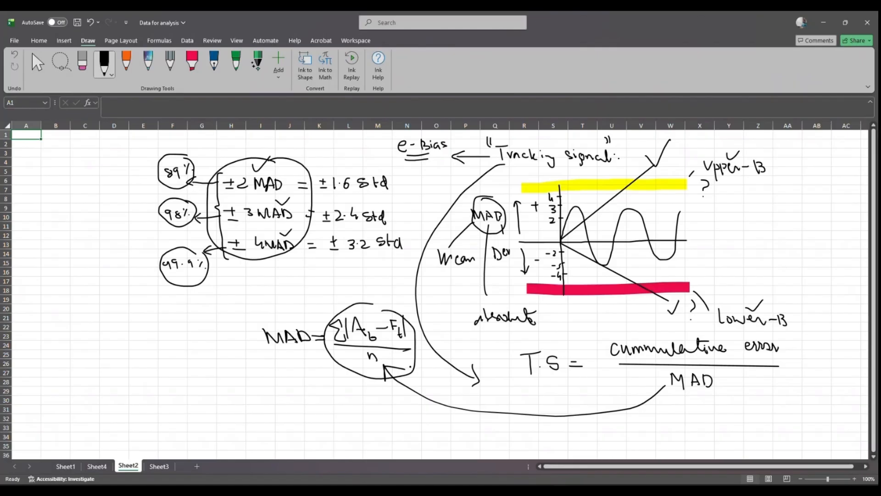
mouse_move(412, 365)
left_mouse_down()
mouse_move(582, 410)
mouse_move(705, 393)
left_mouse_up()
mouse_move(698, 400)
left_mouse_down()
mouse_move(705, 393)
mouse_move(705, 405)
left_mouse_up()
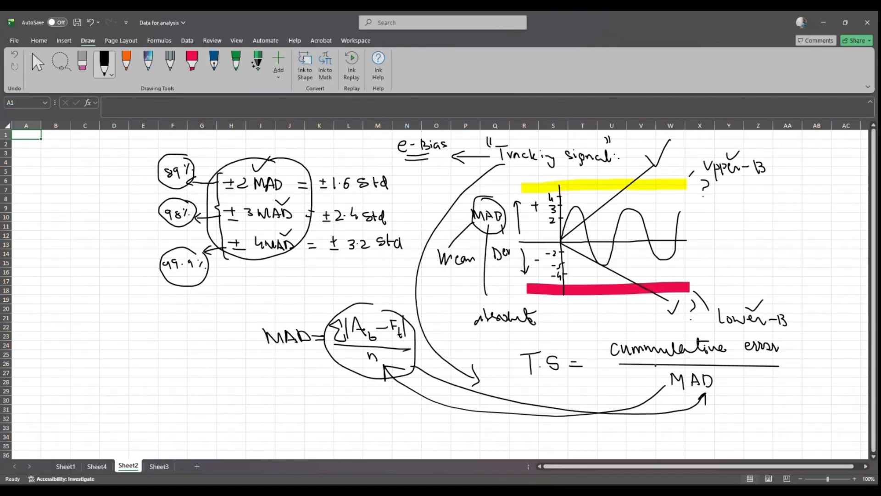
Circle "T.S" in the formula and add check marks beside the ±2, ±3 and ±4 MAD multiples
mouse_move(542, 343)
left_mouse_down()
mouse_move(520, 374)
mouse_move(531, 345)
left_mouse_up()
mouse_move(275, 173)
left_mouse_down()
mouse_move(281, 180)
mouse_move(292, 165)
mouse_move(296, 186)
left_mouse_up()
left_click_drag(298, 221, 306, 221)
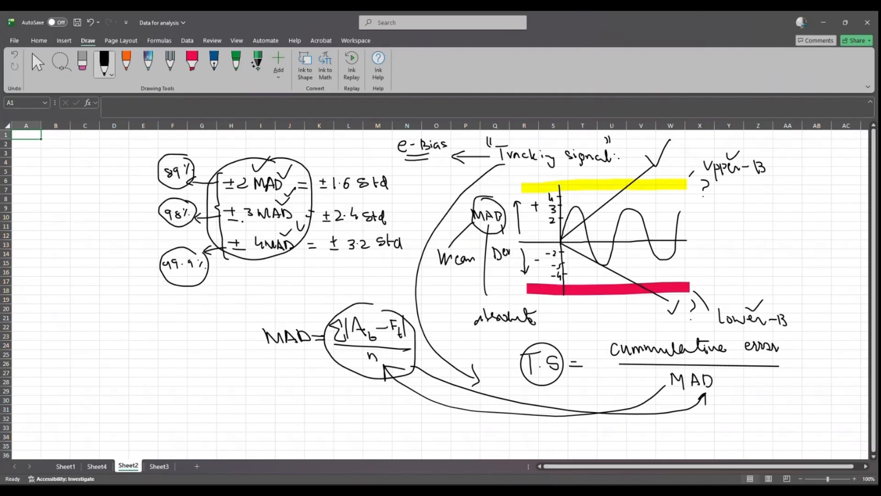
Switch to Sheet4 with the Time and Actual value data and leave inking for cell selection
left_click(97, 467)
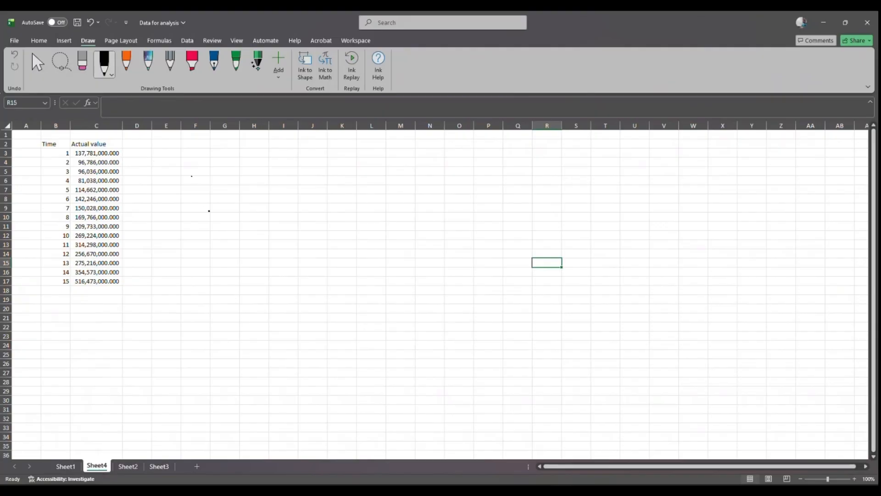
left_click(114, 112)
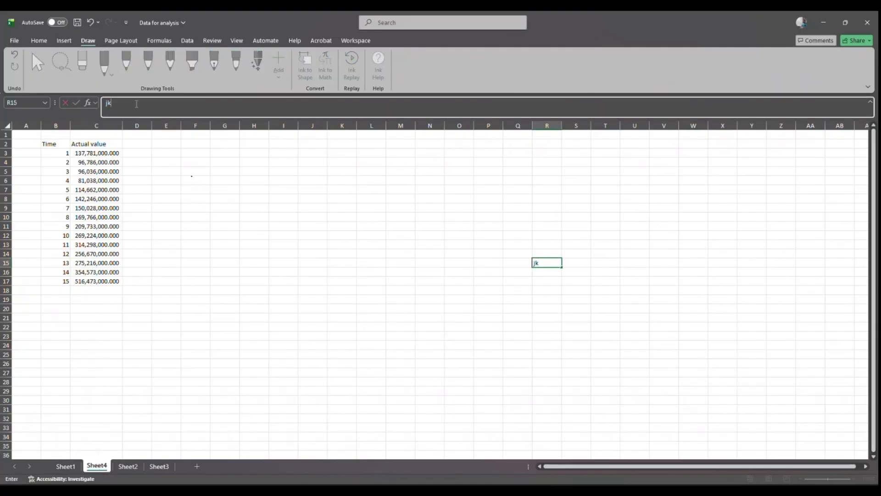
left_click(168, 181)
Plot the Actual value data in C2:C17 as a widened line chart to view its trend, and delete the chart
mouse_move(84, 147)
left_mouse_down()
mouse_move(102, 178)
mouse_move(97, 281)
left_mouse_up()
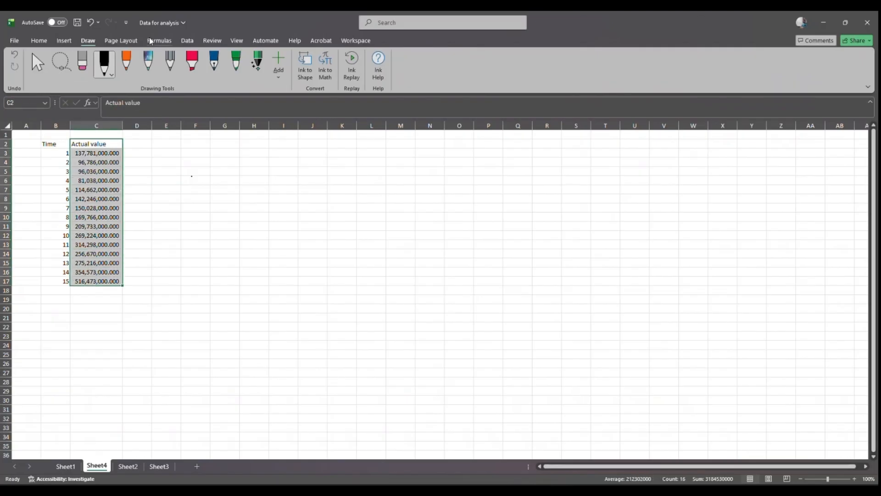
left_click(188, 41)
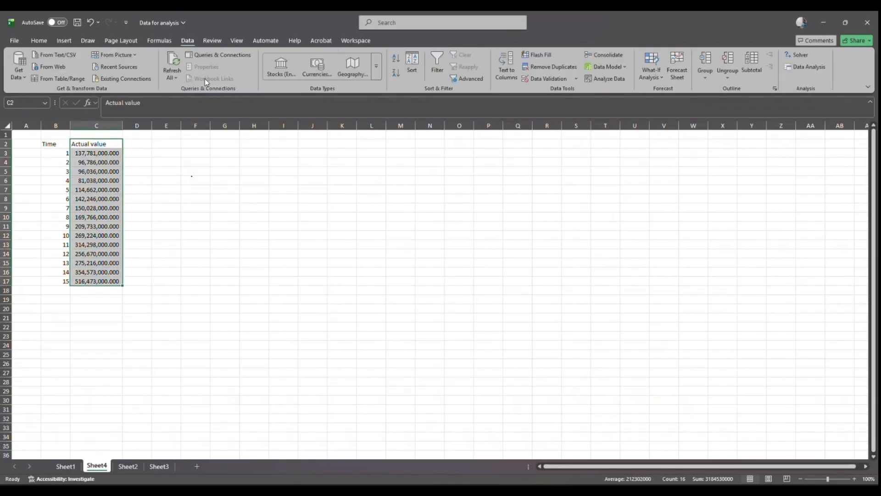
left_click(64, 40)
left_click(326, 66)
left_click(333, 92)
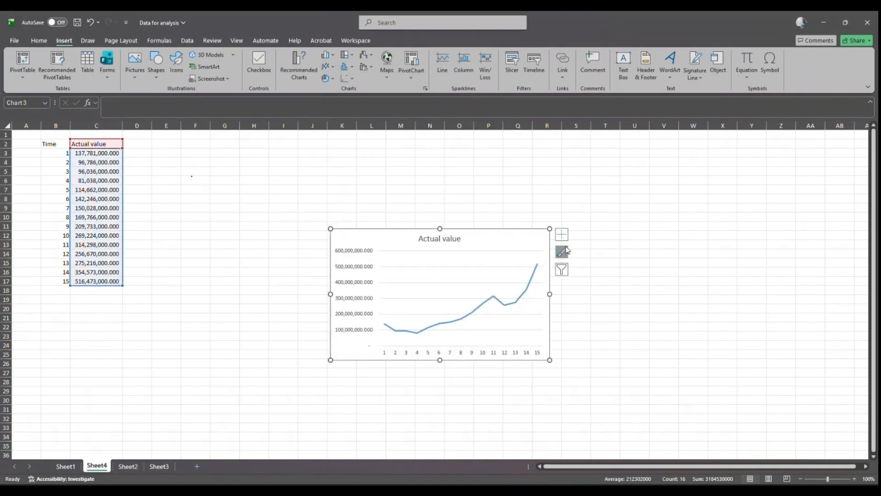
left_click_drag(550, 294, 598, 296)
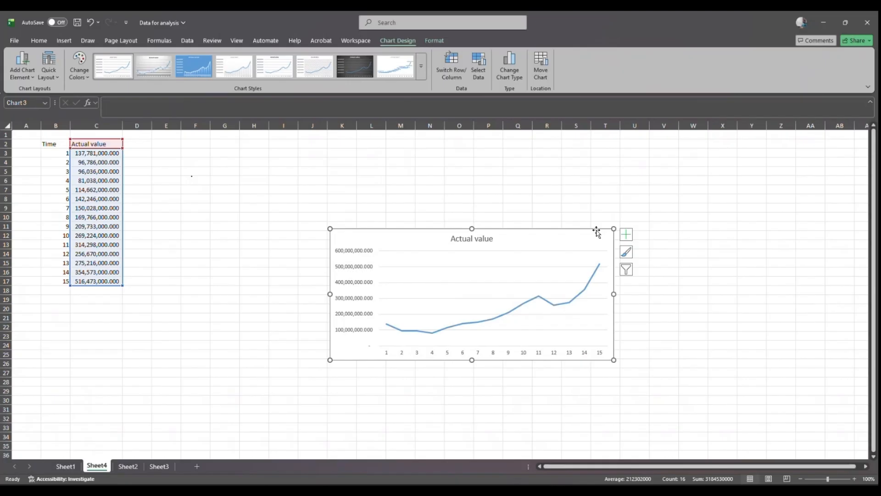
key("Delete")
Enter the header "ES 70%" in cell D2 and the smoothing constant 0.7 in cell D1
left_click(138, 143)
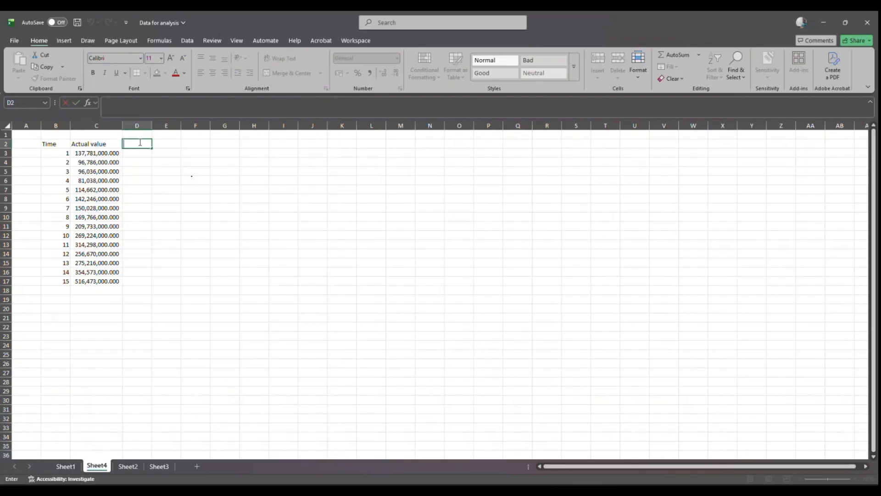
type("ES 70%")
left_click(138, 134)
type("0")
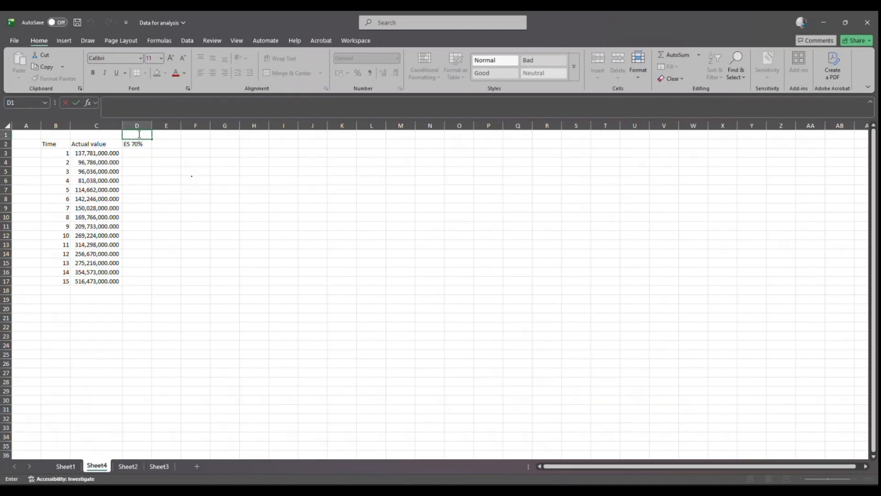
type(".7")
left_click(154, 164)
Set cell D4, the first ES 70% forecast, equal to the actual value in C3
double_click(134, 160)
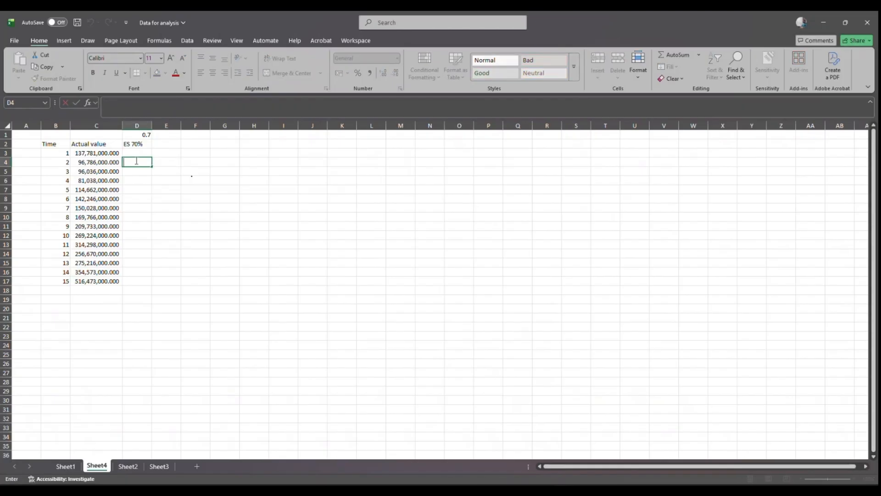
type("=")
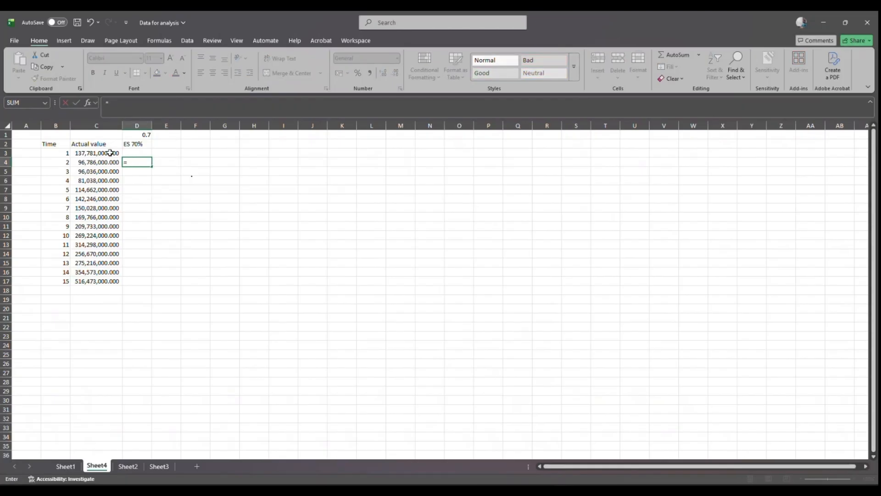
left_click(111, 152)
key("Return")
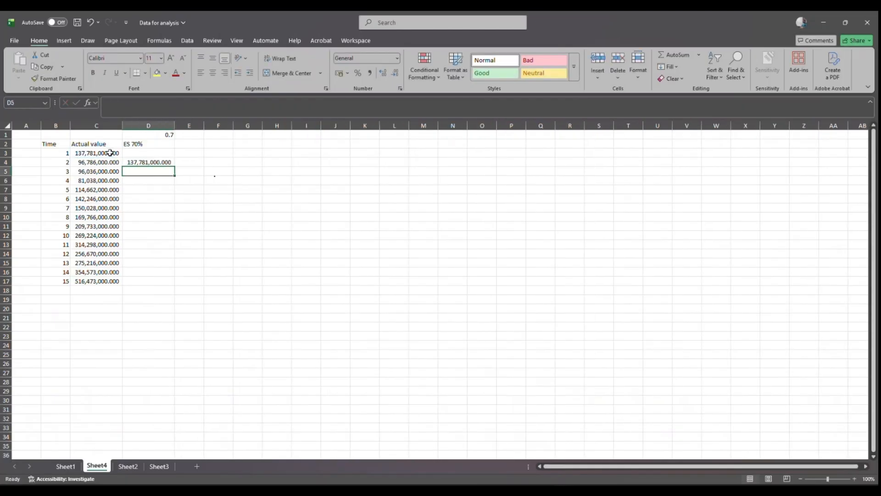
Enter the exponential smoothing formula =(D4)+($D$1)*(C4-D4) in cell D5
type("=")
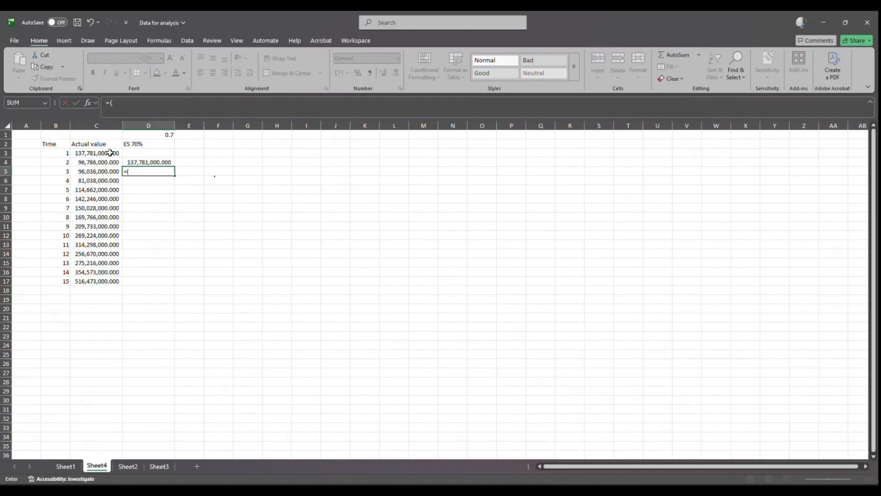
type("(")
left_click(141, 161)
type(")+(")
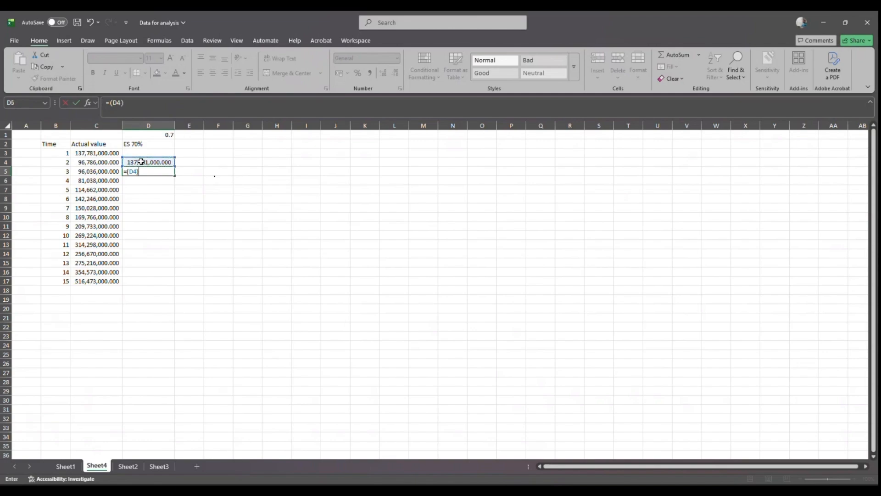
left_click(164, 134)
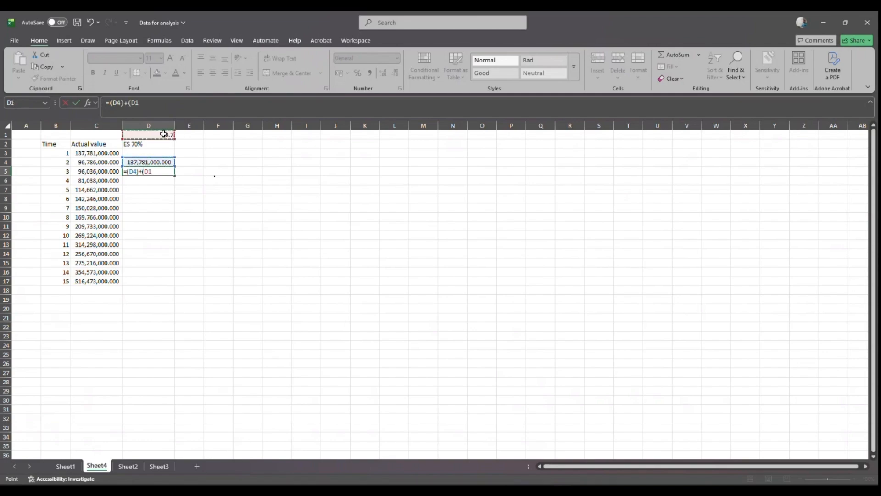
key("F4")
type(")*(")
left_click(110, 162)
type("-")
left_click(144, 161)
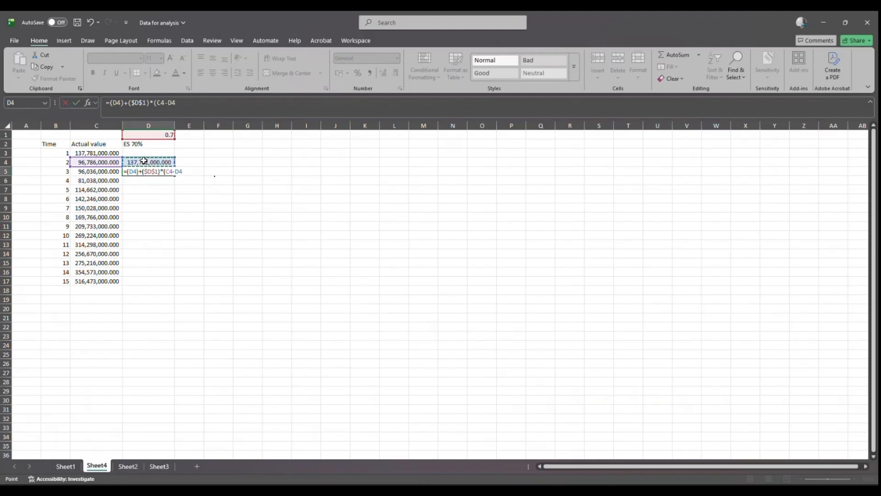
type(")")
key("Return")
Copy the smoothing formula in D5 down the ES 70% column to D17
left_click(166, 171)
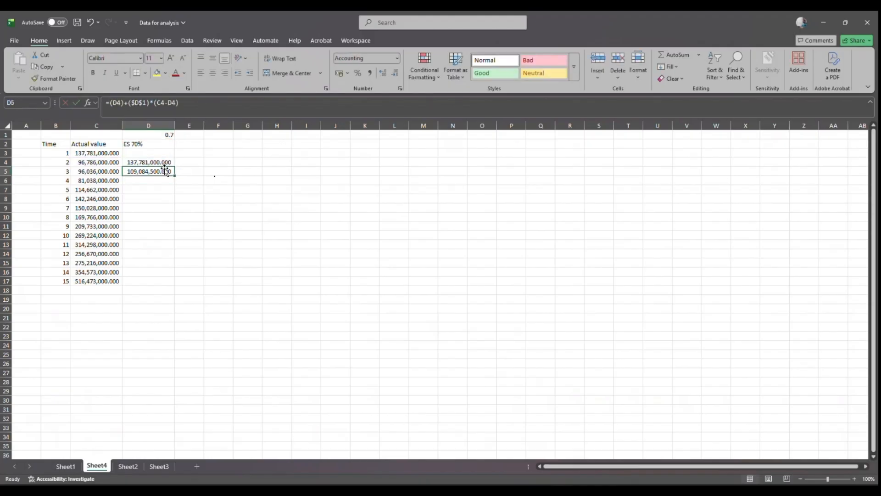
left_click_drag(174, 176, 175, 284)
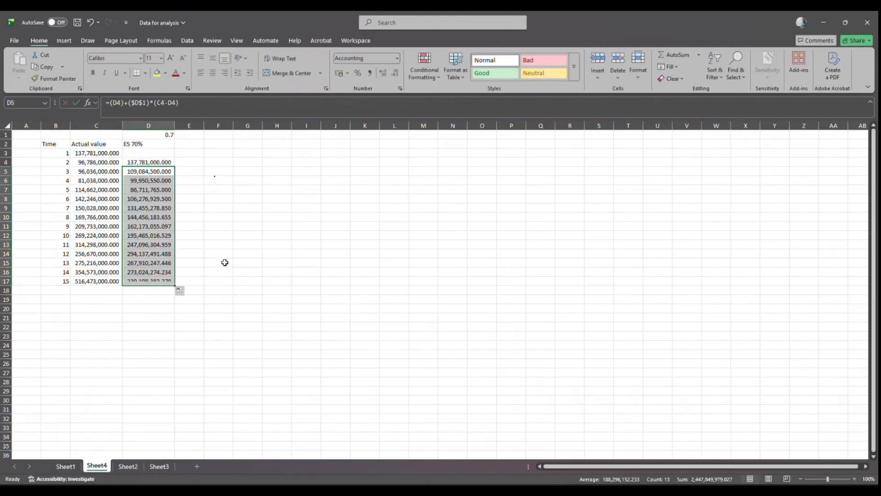
left_click(222, 254)
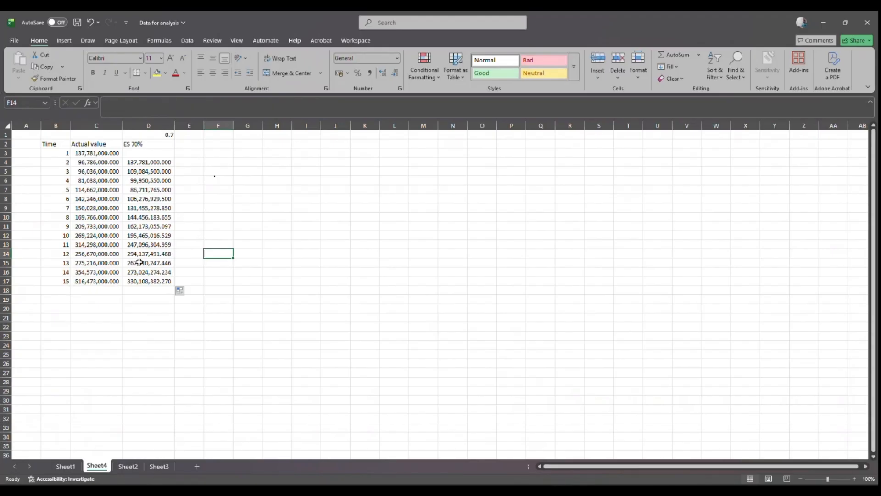
Center the contents of column D
left_click(149, 124)
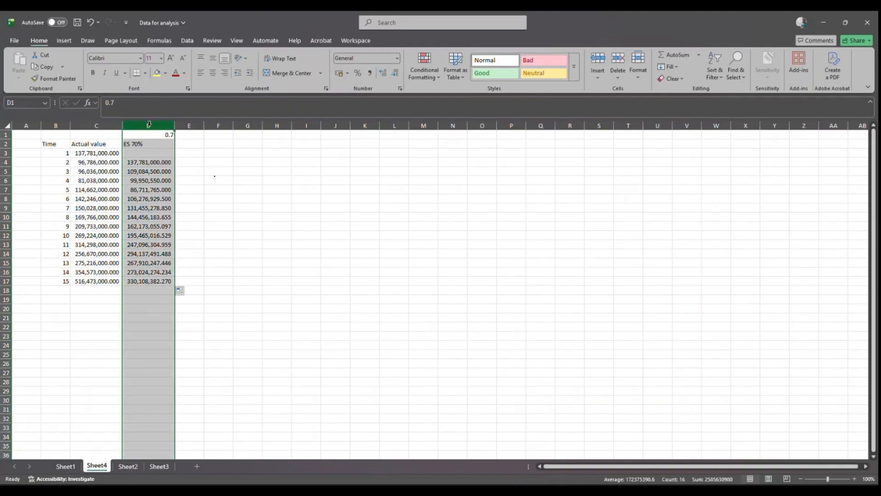
left_click(213, 73)
left_click(256, 244)
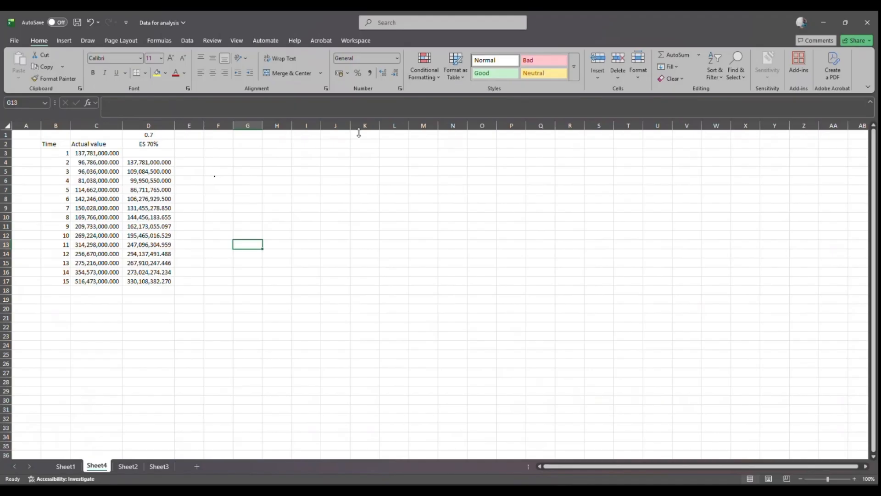
Enter the header "et" in cell E2 and the forecast error formula =C4-D4 in cell E4
double_click(187, 143)
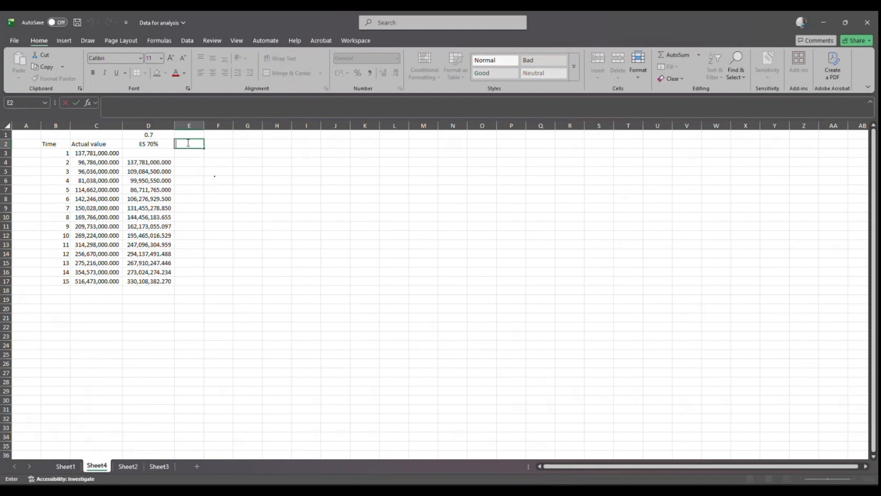
type("et")
double_click(189, 162)
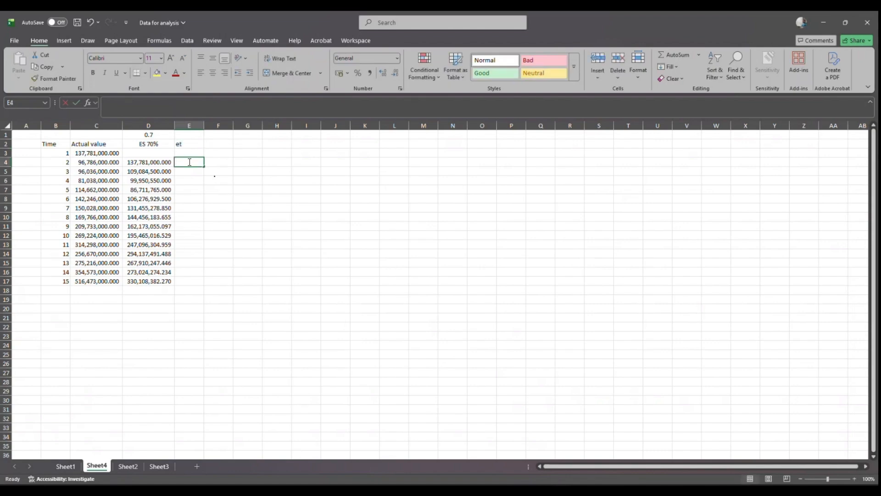
type("=")
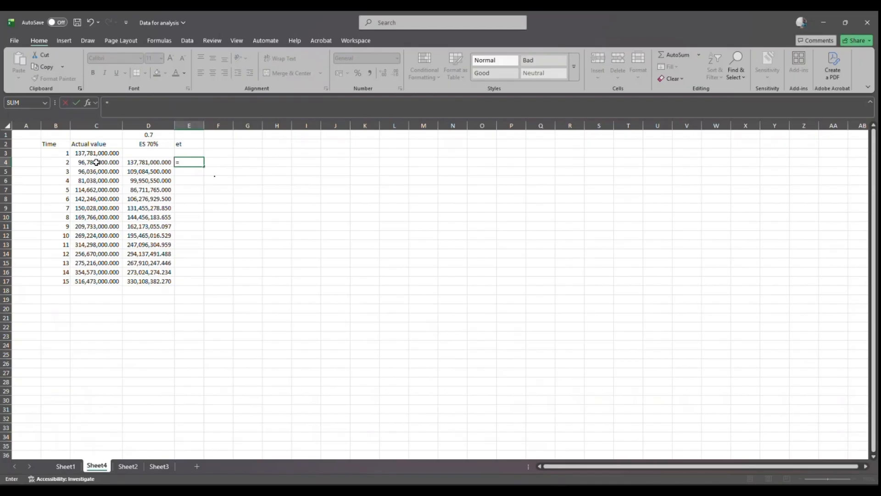
left_click(96, 162)
type("-")
left_click(135, 162)
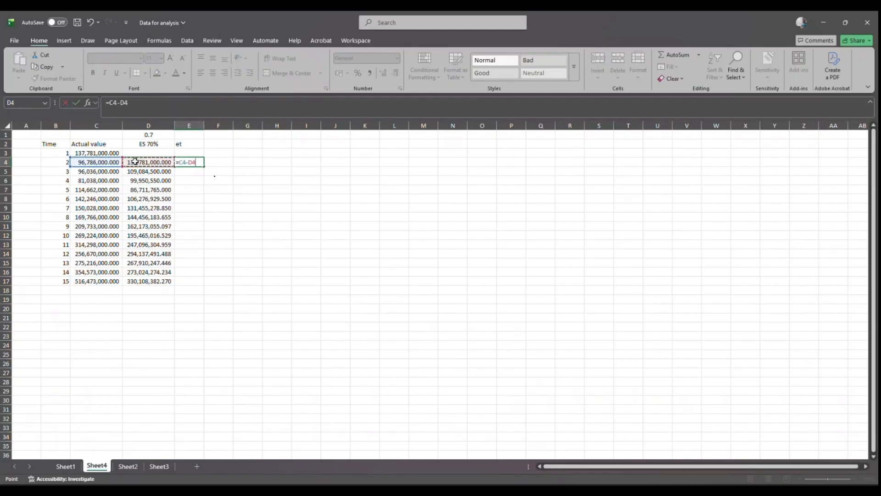
key("Return")
Copy the error formula in E4 down to E17 and fit column E to its contents
left_click(211, 163)
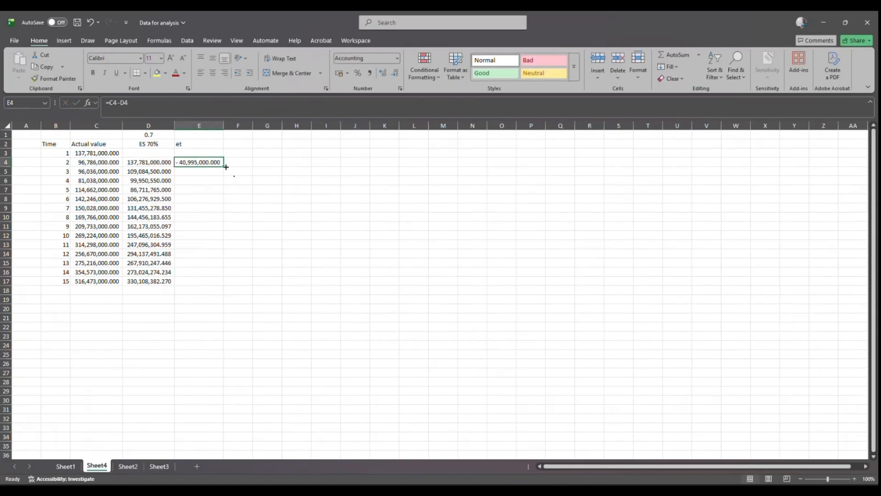
left_click_drag(224, 167, 227, 283)
left_click(245, 252)
double_click(224, 125)
Enter the header "c error" in cell F2 for the cumulative error
left_click(242, 144)
double_click(241, 144)
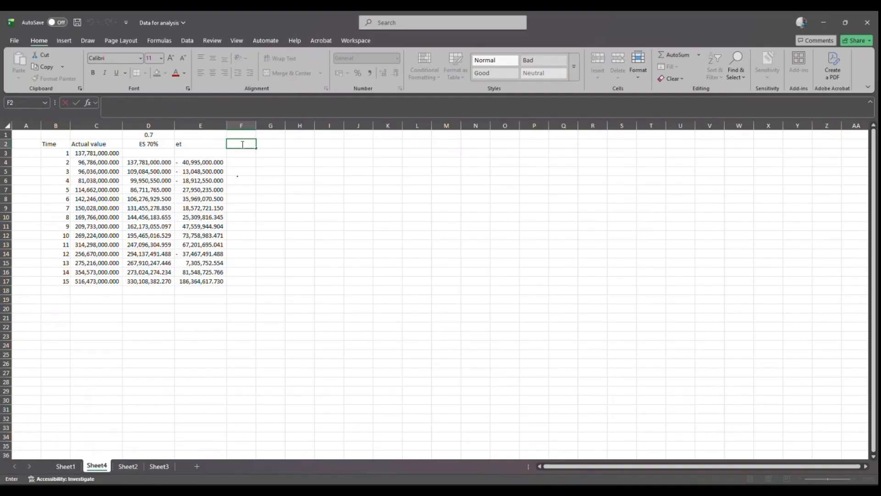
type("c error")
left_click(299, 190)
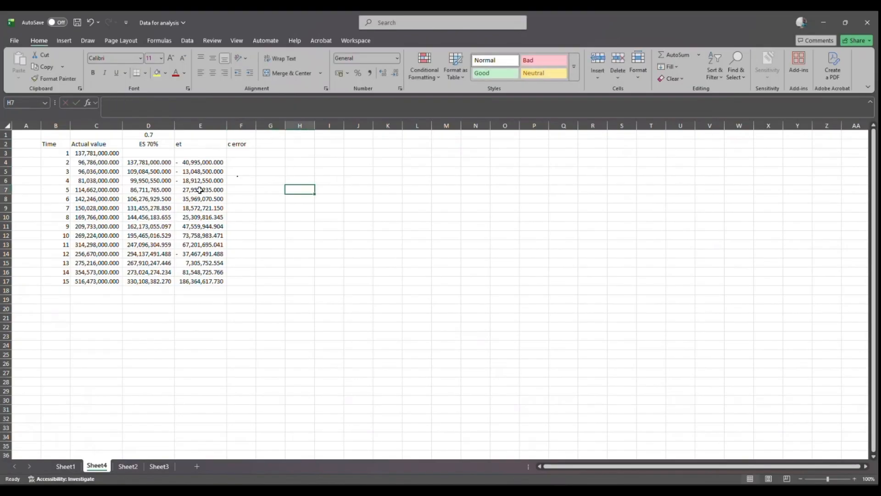
Review the handwritten tracking signal formula on Sheet2 and return to Sheet4
left_click(158, 467)
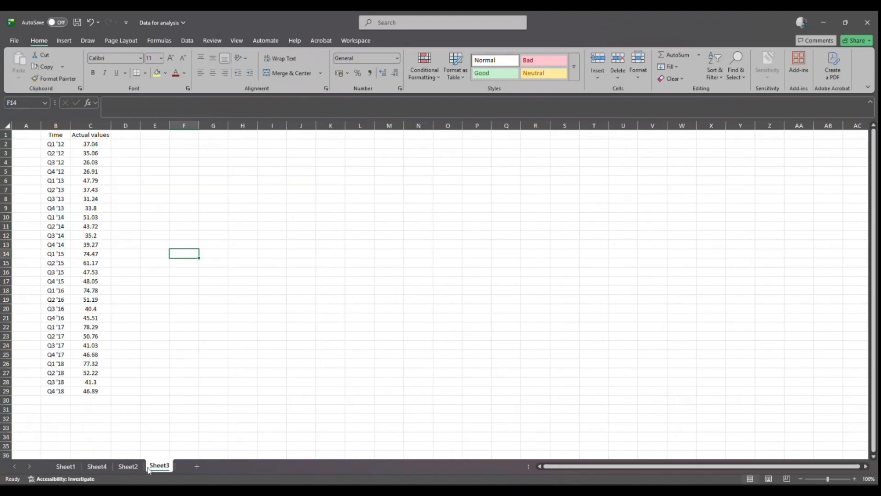
left_click(128, 466)
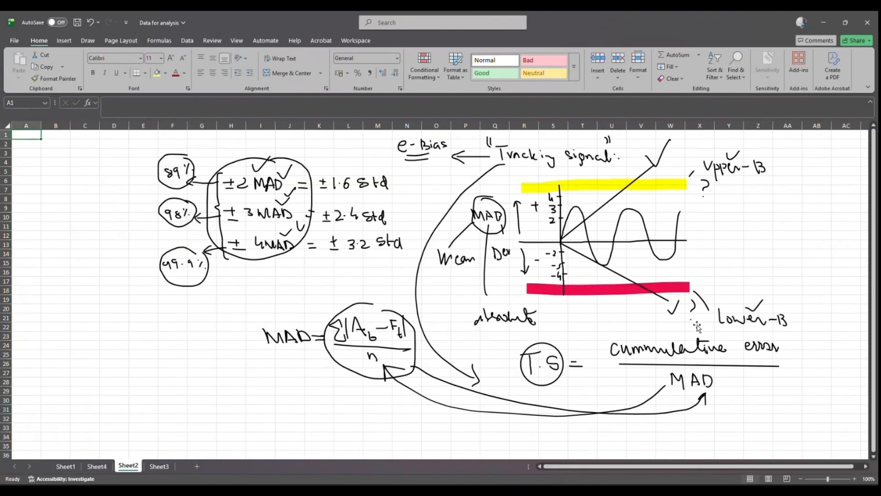
left_click(97, 466)
Start the cumulative error column by entering =E4 in cell F4 and =F4+E5 in cell F5
left_click(245, 162)
type("=")
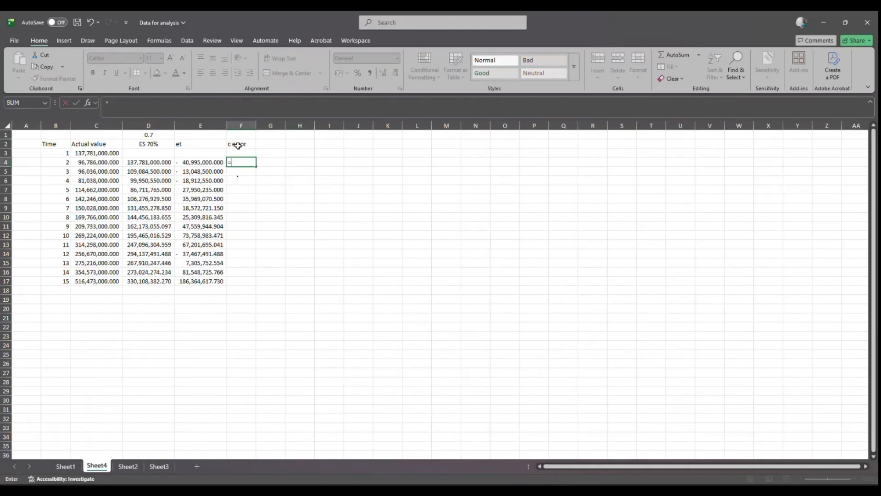
left_click(206, 162)
key("Return")
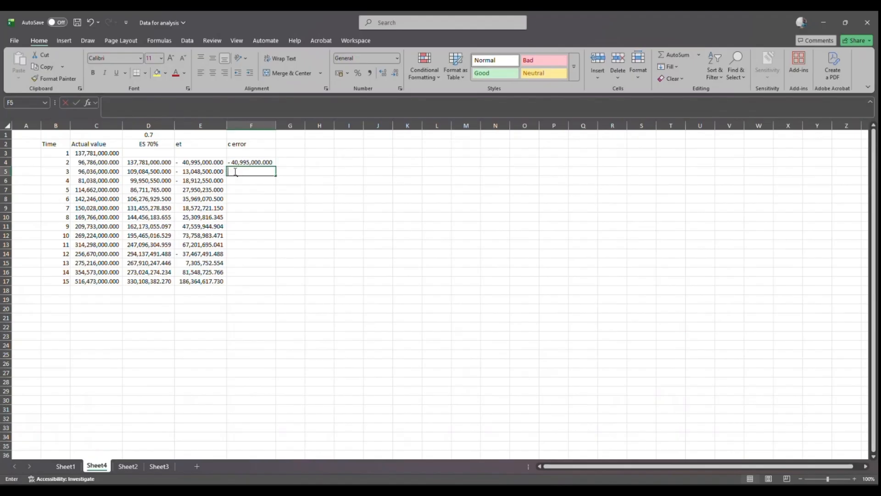
type("=")
left_click(245, 161)
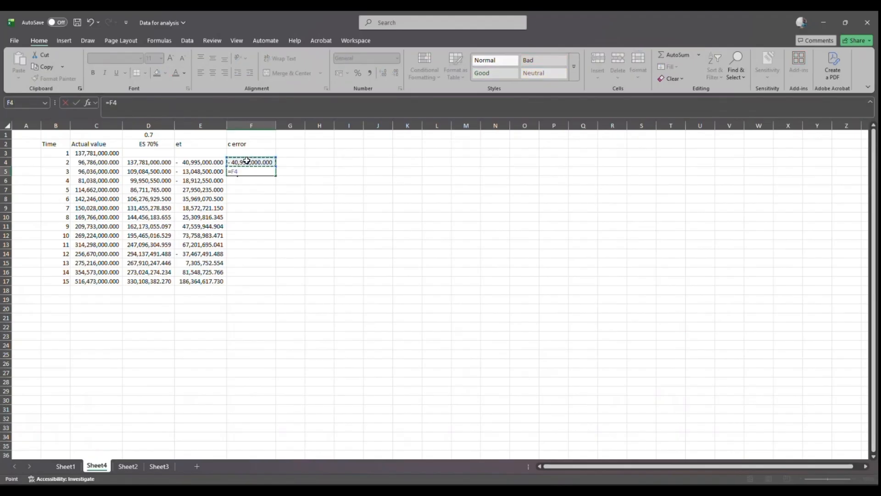
type("+")
left_click(202, 172)
key("Return")
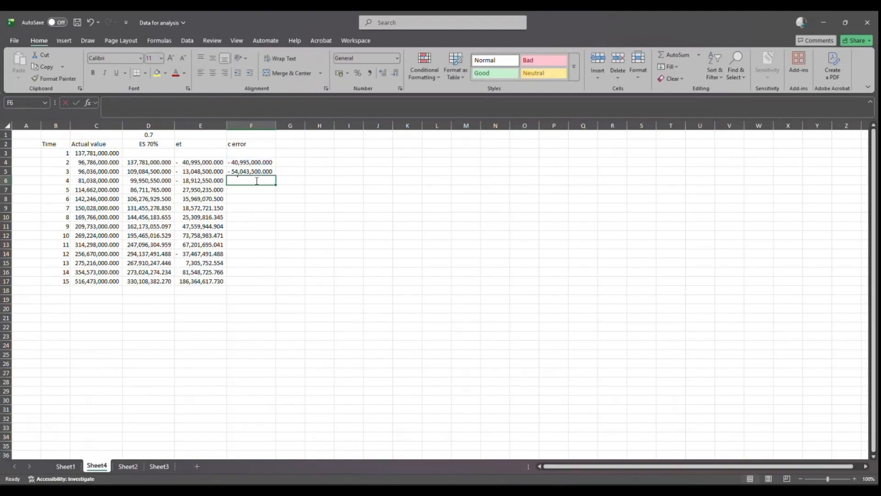
Enter the cumulative error formula =F5+E6 in cell F6
type("=")
left_click(238, 172)
type("+")
left_click(214, 181)
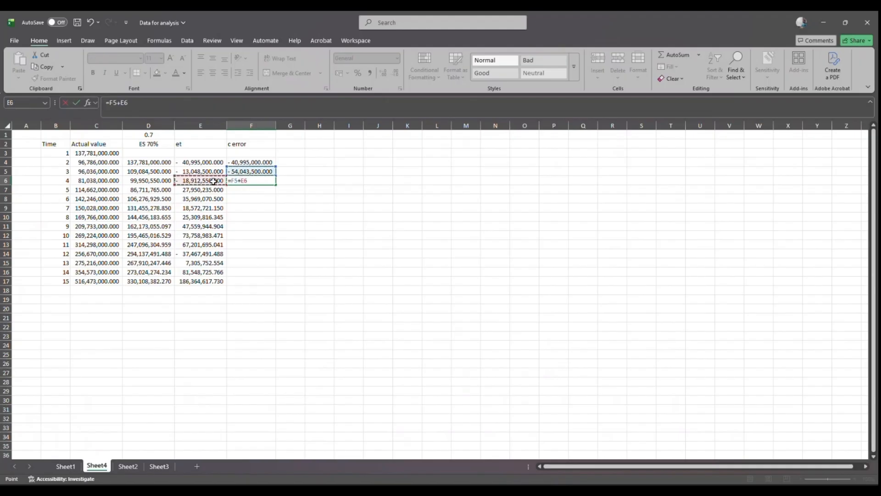
key("Return")
Copy the cumulative error formula in F6 down to F17 and fit column F to its contents
left_click(274, 180)
double_click(276, 184)
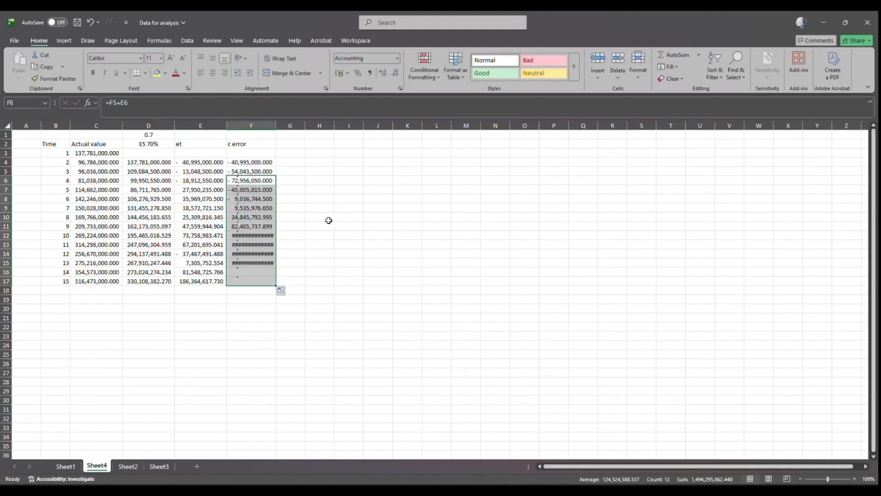
left_click(340, 225)
double_click(279, 125)
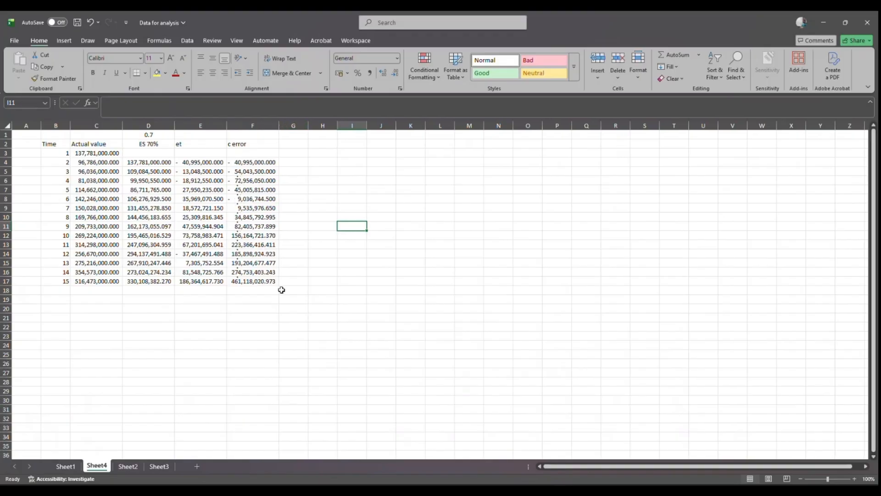
Inspect the formula of the final cumulative error in F17 and highlight that cell in yellow
double_click(263, 281)
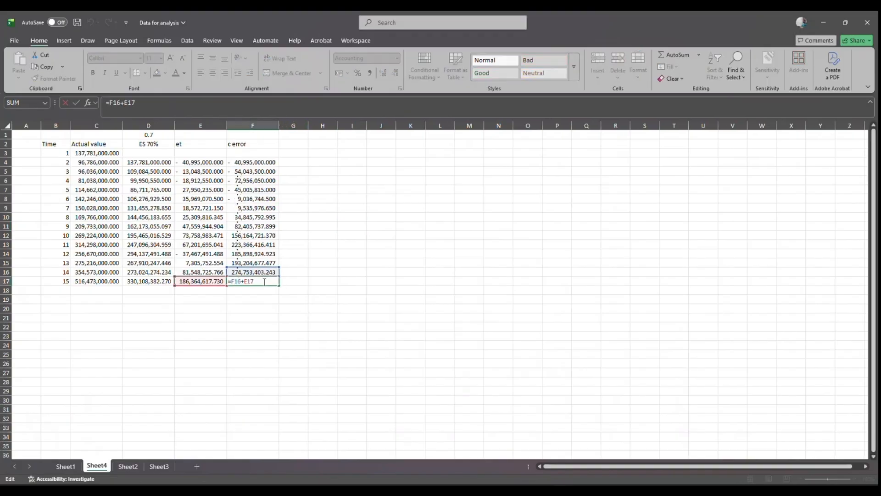
key("Return")
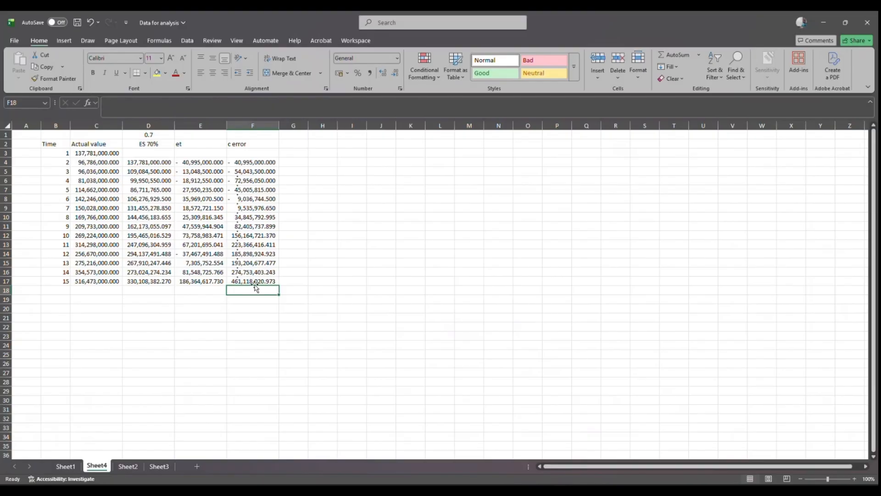
left_click(257, 282)
left_click(156, 71)
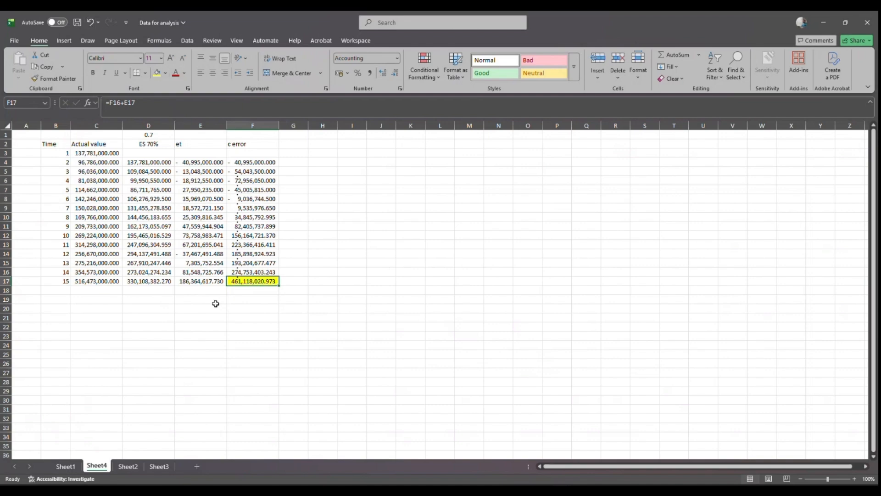
Sum the errors in E4:E17 in cell E20 and compare the sum with the final cumulative error in F17
left_click(205, 310)
type("=sum(")
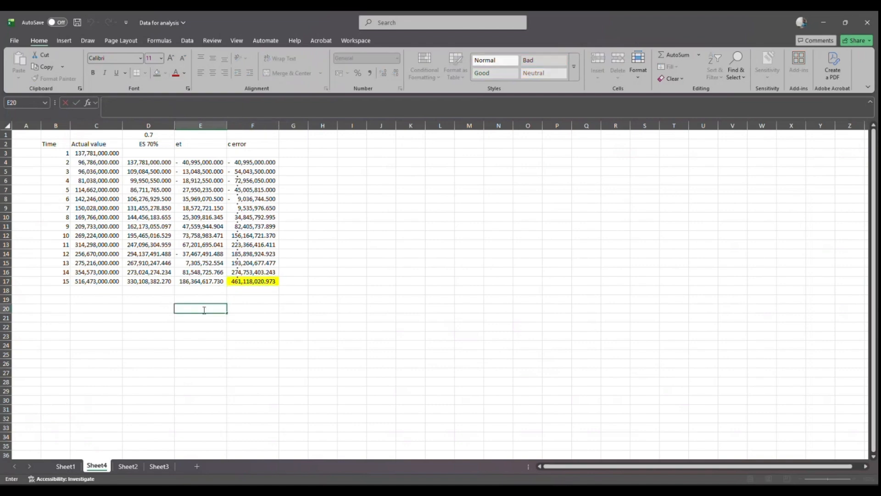
left_click_drag(201, 163, 209, 282)
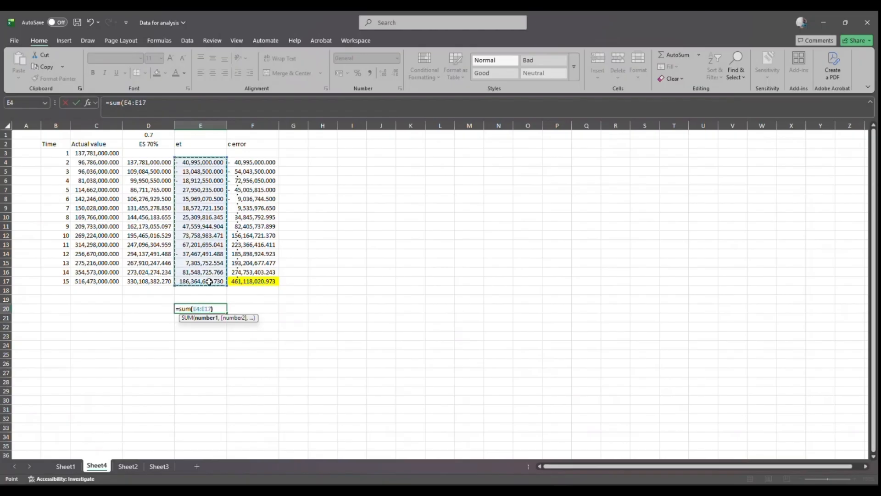
key("Return")
left_click(251, 280)
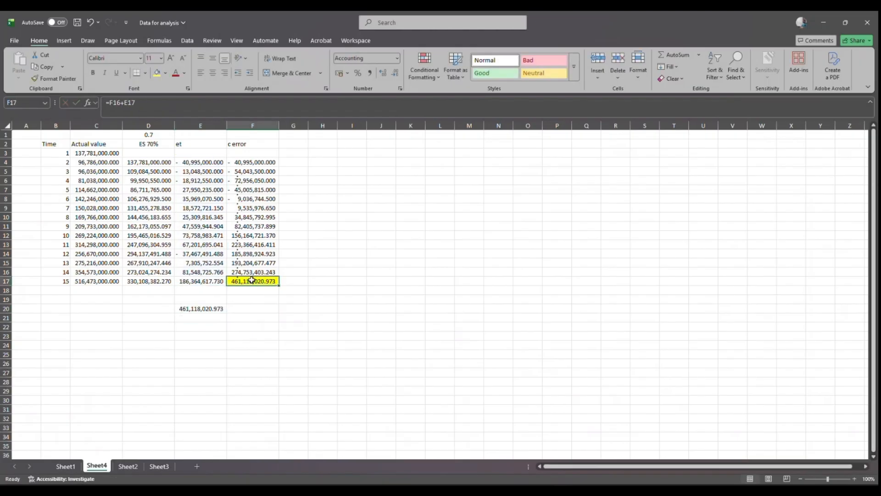
left_click(214, 308)
left_click(252, 318)
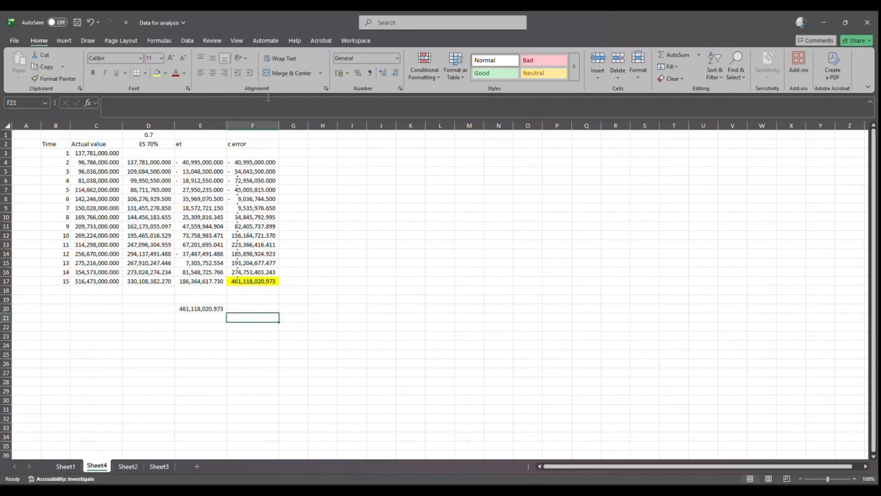
Enter the header "abs et" in cell G2 for the absolute errors
double_click(286, 144)
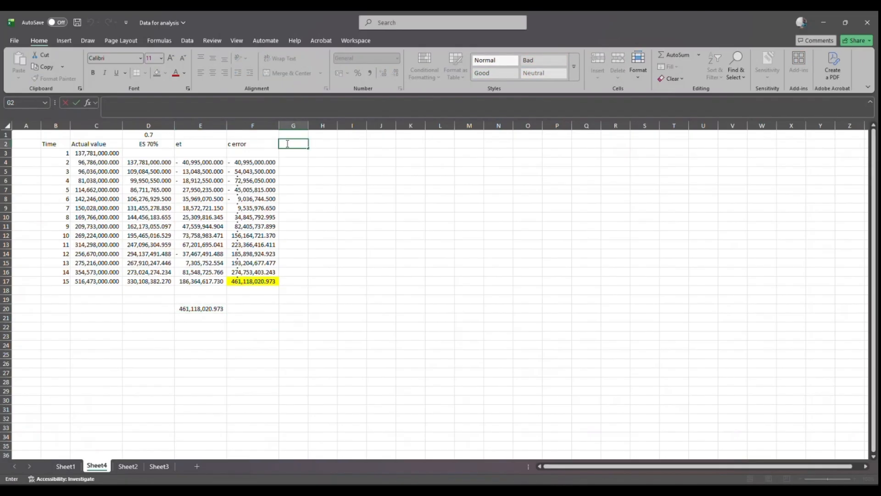
type("abs e")
left_click(361, 161)
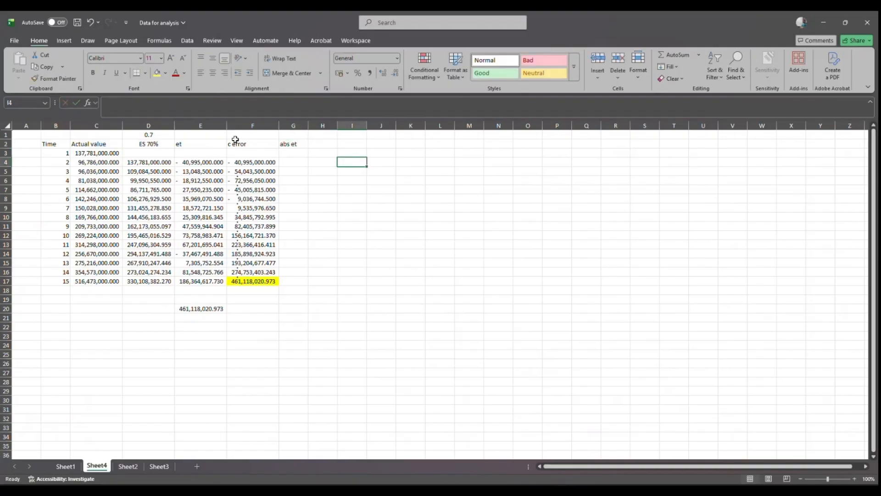
Enter the formula =ABS(E4) in cell G4 to get the first absolute error
double_click(292, 162)
type("=")
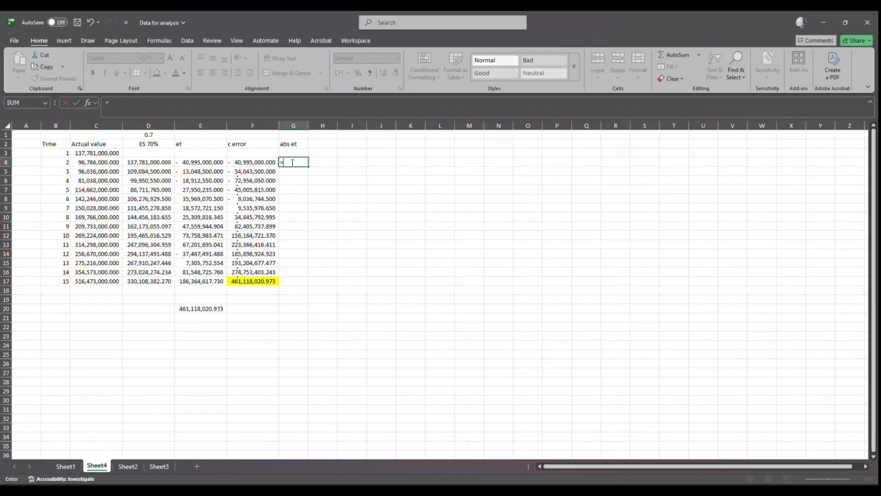
type("abs")
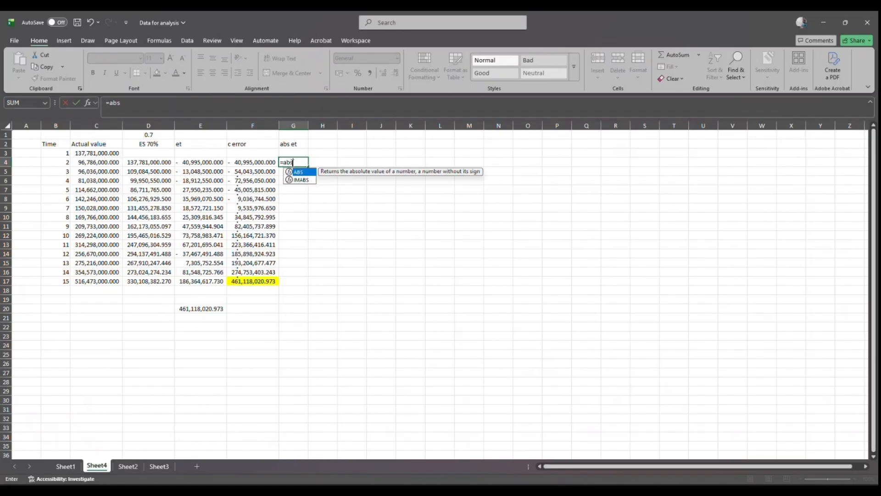
type("(")
left_click(227, 163)
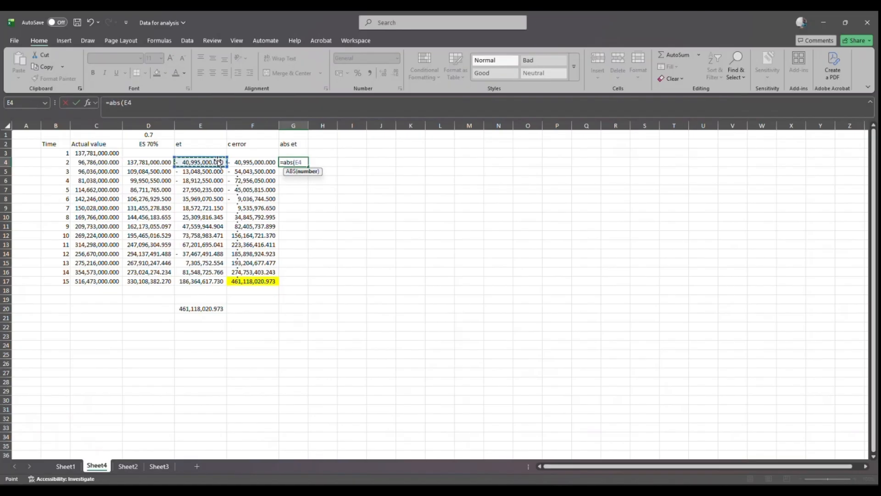
key("Return")
Copy the absolute error formula in G4 down to G17 and fit column G to its contents
left_click(295, 163)
left_click_drag(308, 167, 307, 284)
left_click(353, 234)
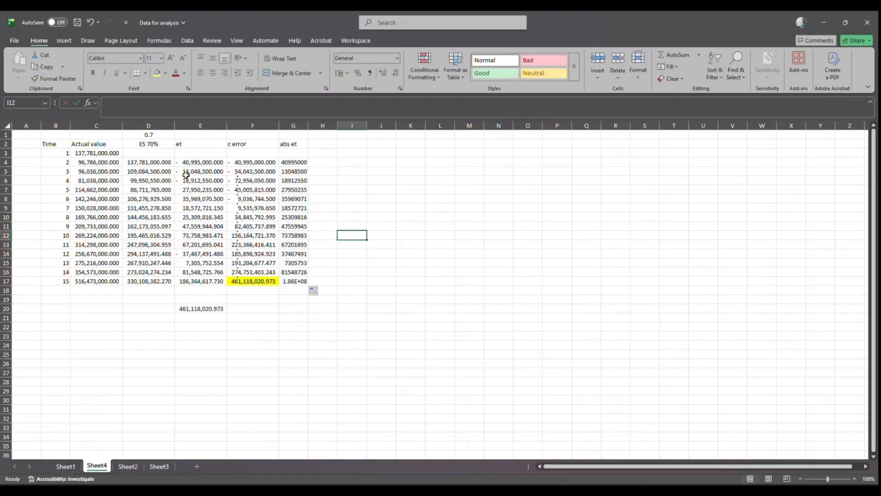
double_click(308, 125)
Enter the header "c abs et" in H2 and start the cumulative absolute error in H4 with =G4
left_click(326, 143)
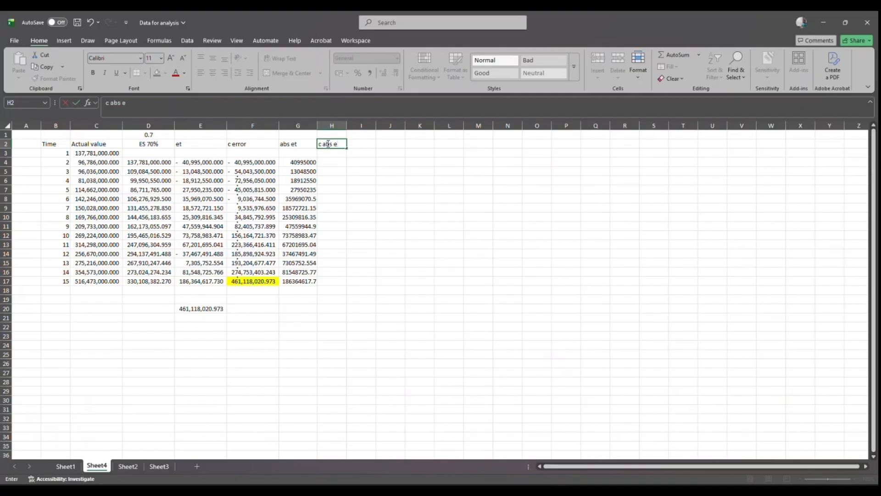
type("c abs et")
left_click(385, 180)
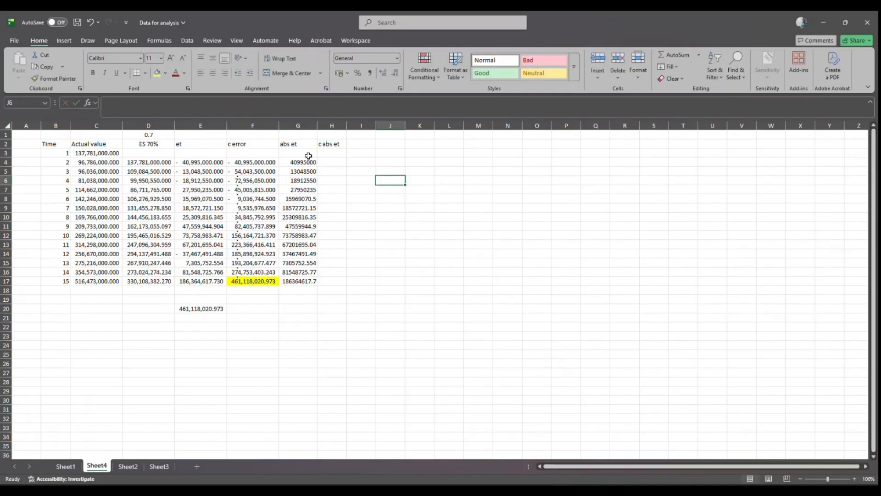
left_click(337, 162)
type("=")
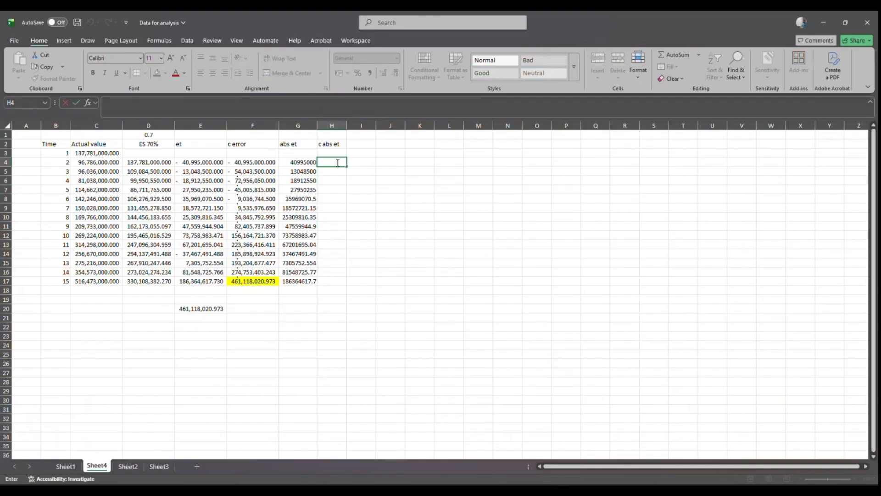
left_click(312, 162)
key("Return")
Enter the formula =H4+G5 in cell H5 to accumulate the absolute errors
type("=")
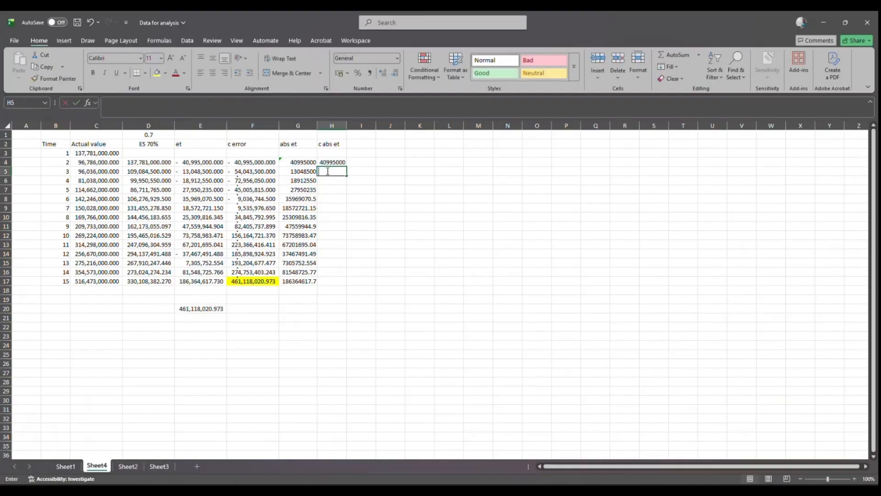
left_click(338, 162)
type("+")
left_click(293, 171)
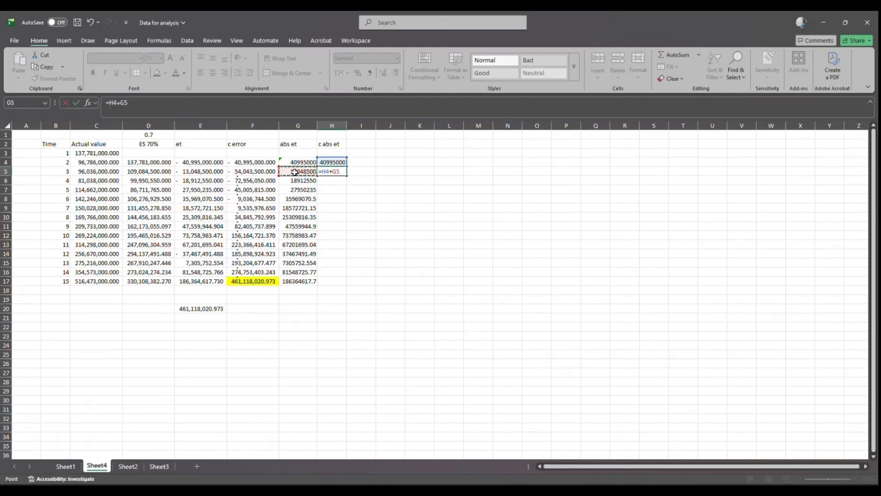
key("Return")
Copy the cumulative absolute error formula in H5 down to H17 and fit column H to its contents
left_click(342, 172)
left_click_drag(347, 174, 349, 281)
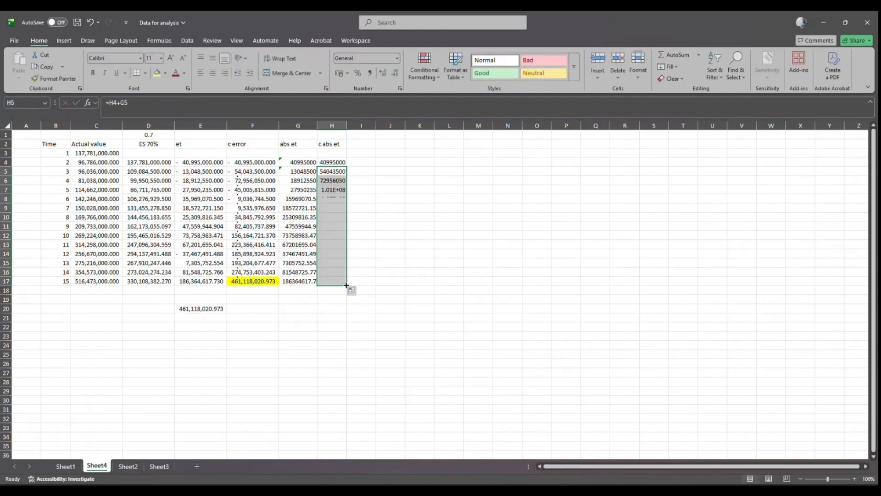
left_click(390, 253)
double_click(347, 123)
left_click(398, 208)
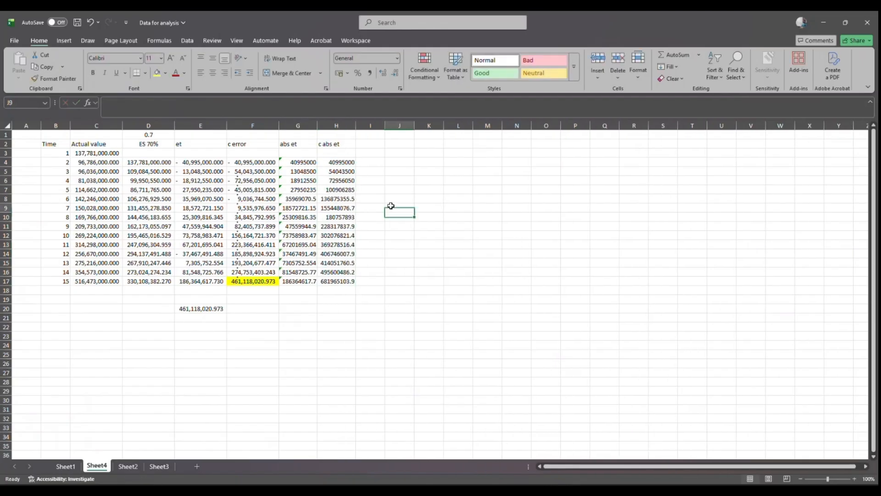
Inspect the cumulative absolute error formulas in cells H17, H6 and H7
double_click(344, 282)
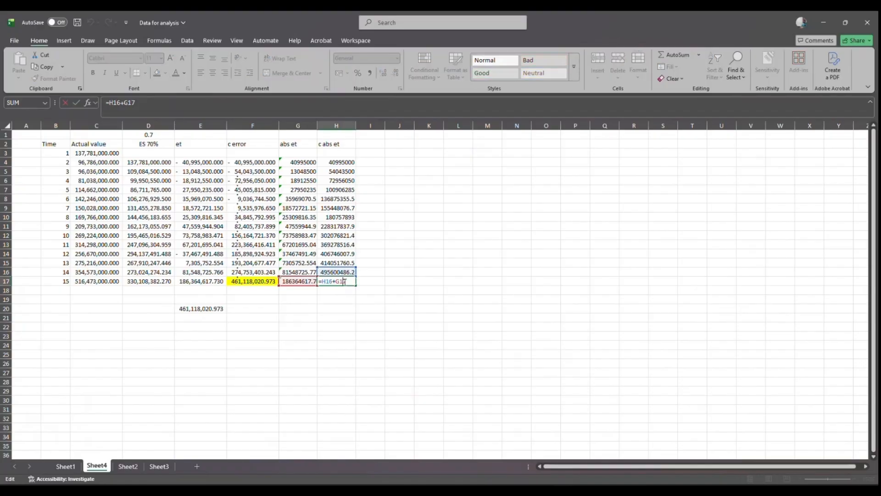
key("Return")
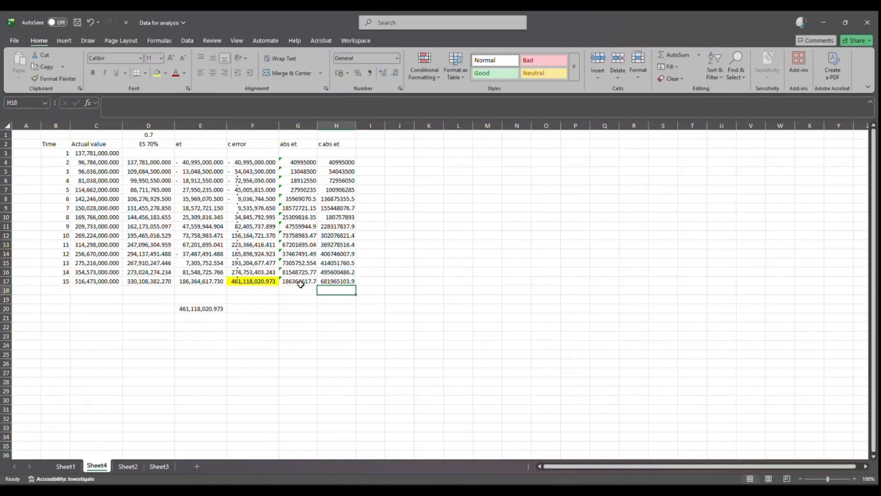
double_click(338, 178)
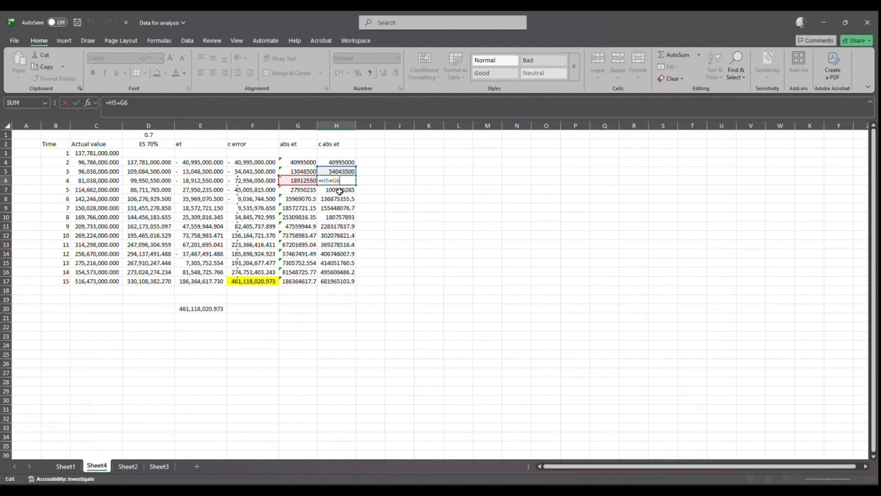
key("Return")
double_click(340, 191)
key("Return")
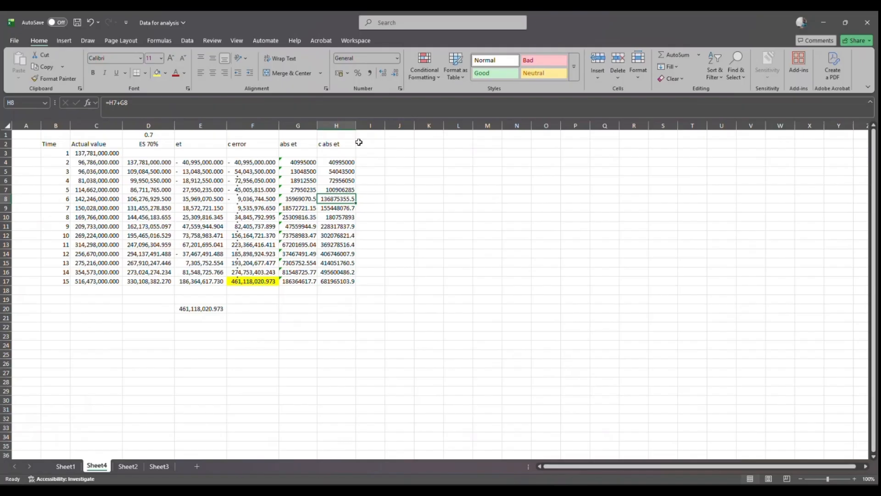
Enter the header "MAD" in cell I2 and review the handwritten MAD formula on Sheet2
double_click(368, 144)
type("MAD")
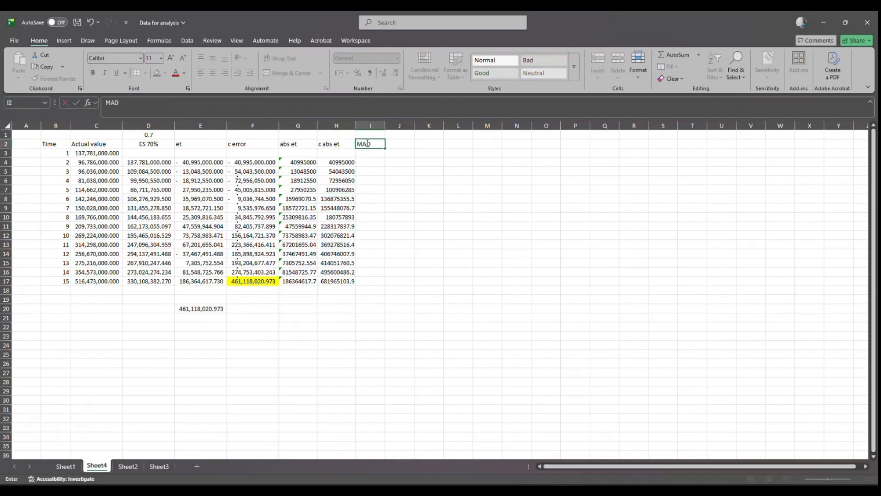
left_click(405, 174)
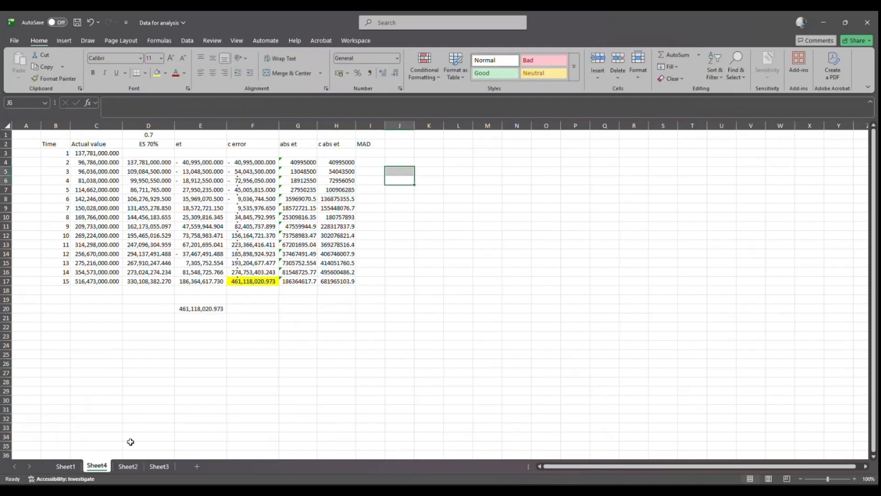
left_click(133, 467)
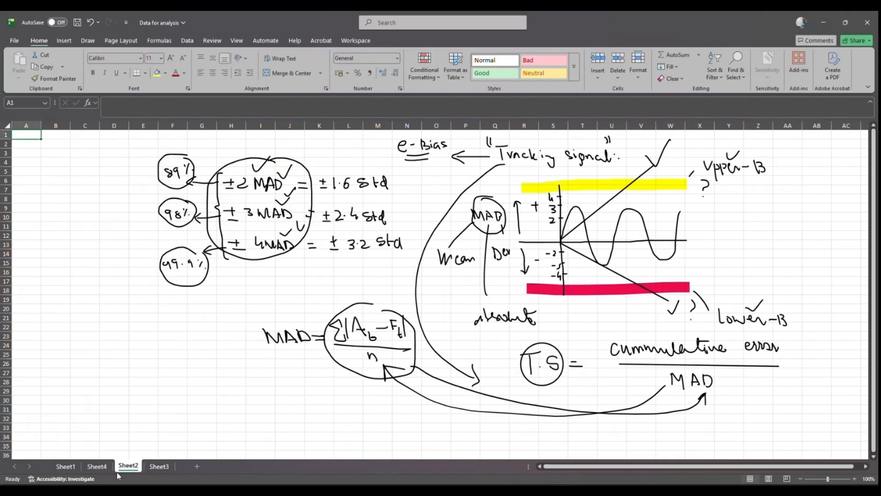
left_click(96, 466)
Calculate the first MAD in cell I4 by dividing the cumulative absolute error by the time period with =H4/B4
left_click(372, 161)
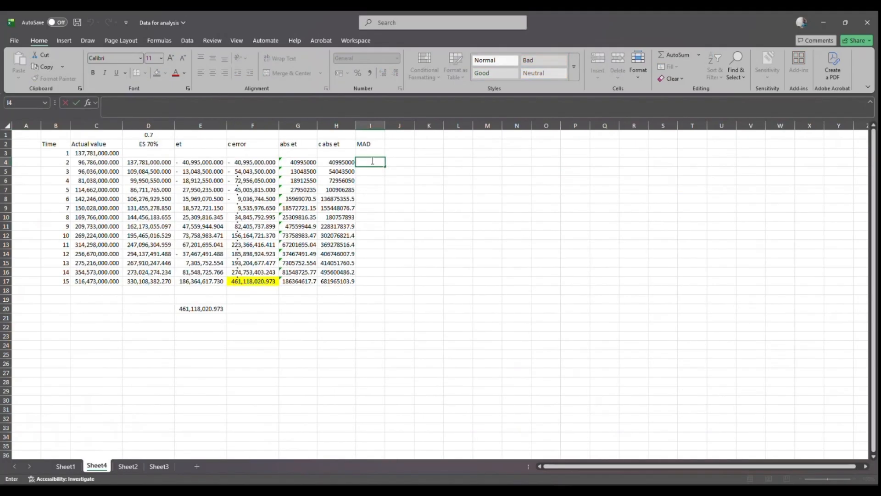
type("=")
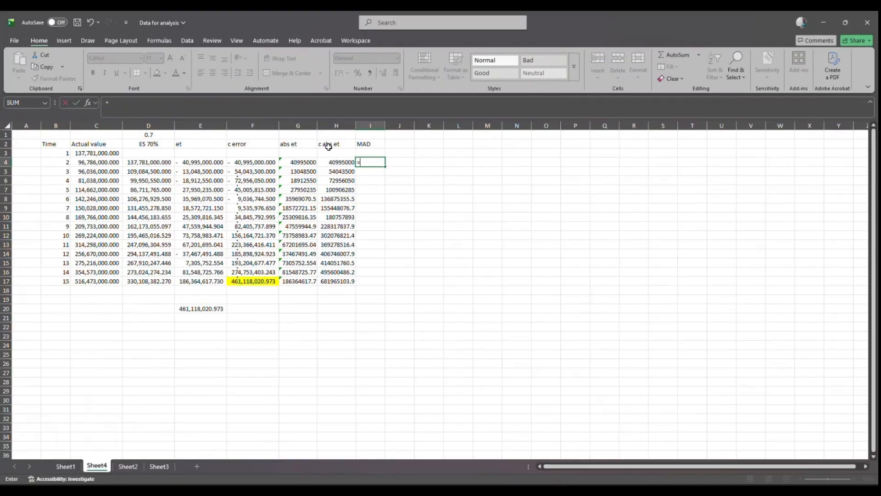
left_click(339, 162)
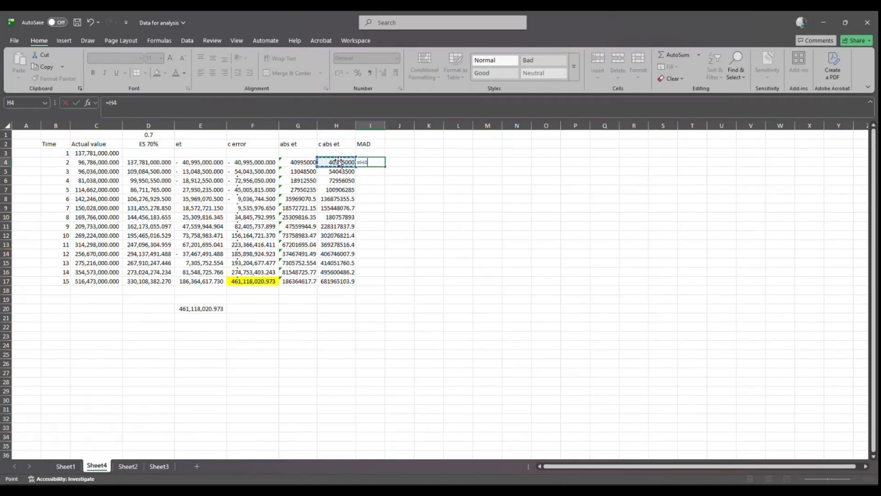
type("/")
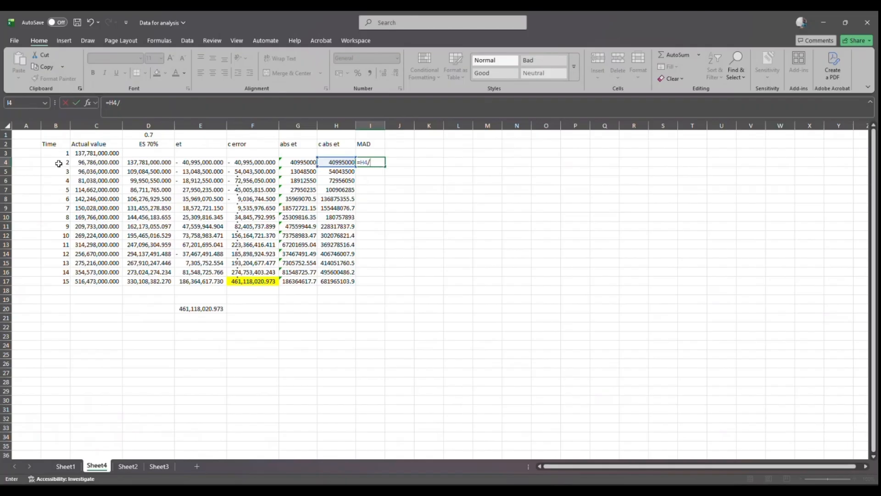
type("2")
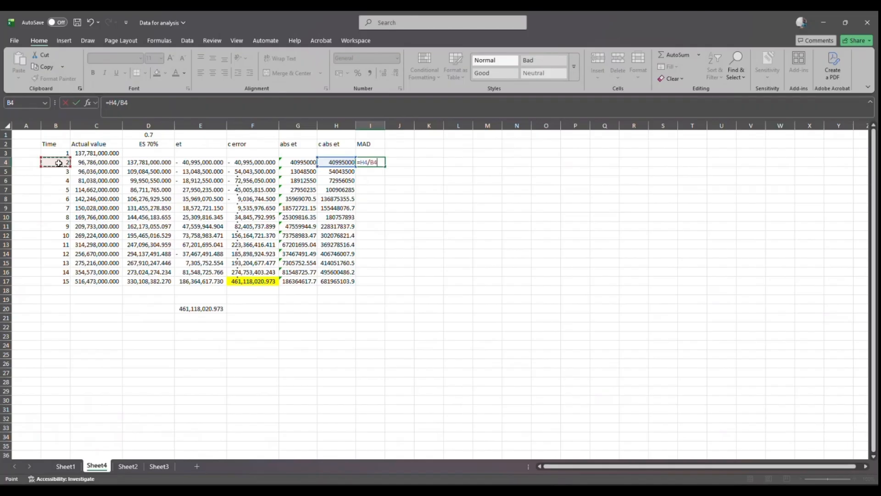
key("Return")
Copy the MAD formula in I4 down to I17
left_click(377, 164)
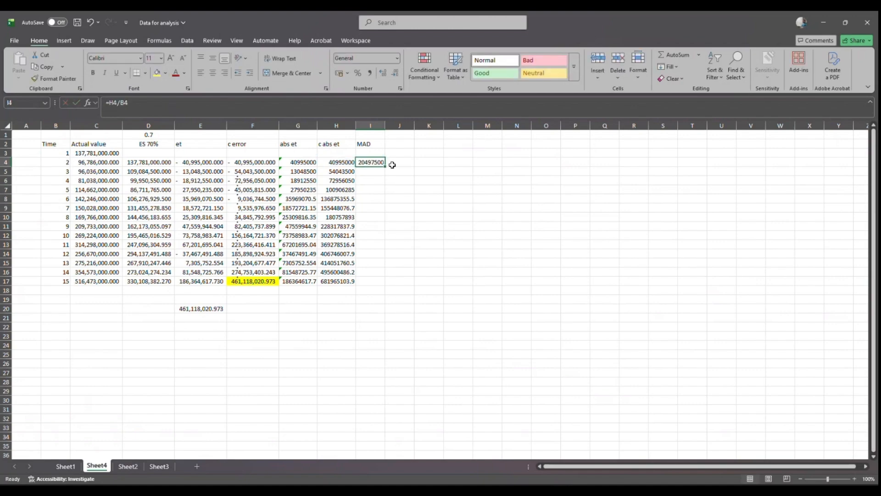
left_click_drag(385, 166, 386, 282)
left_click(427, 226)
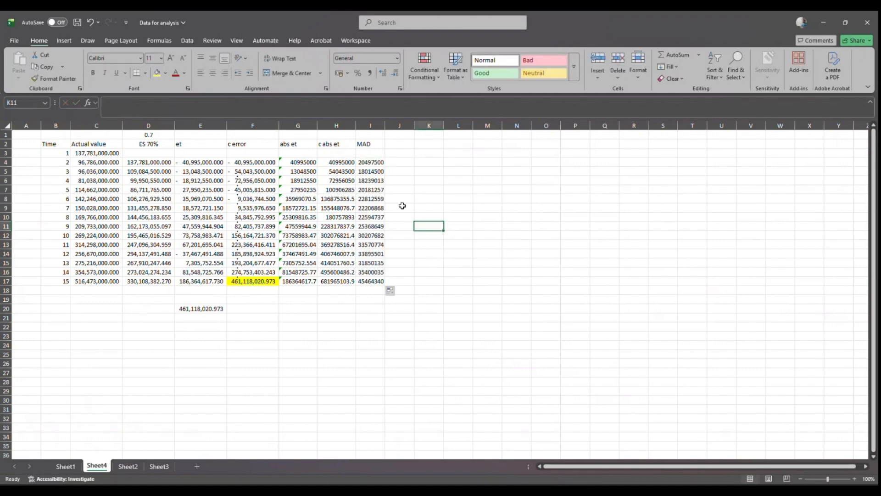
Inspect the copied MAD formulas in cells I5 and I6
left_click(374, 172)
double_click(374, 172)
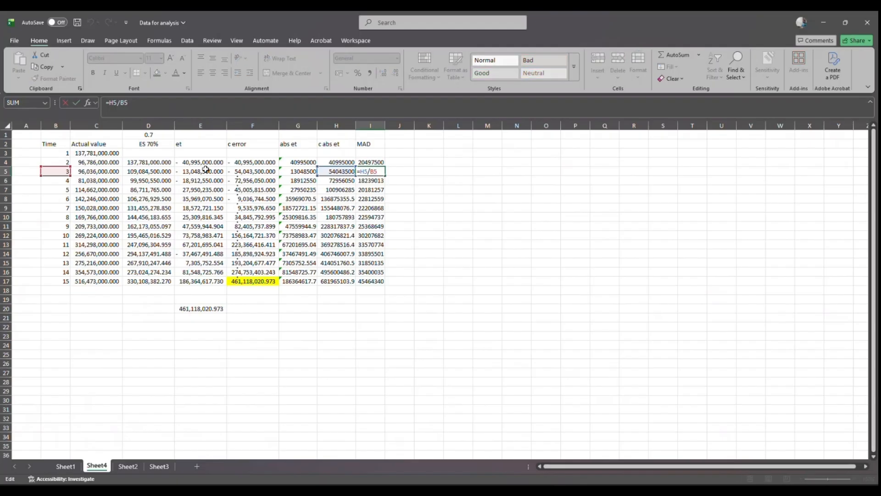
left_click(370, 181)
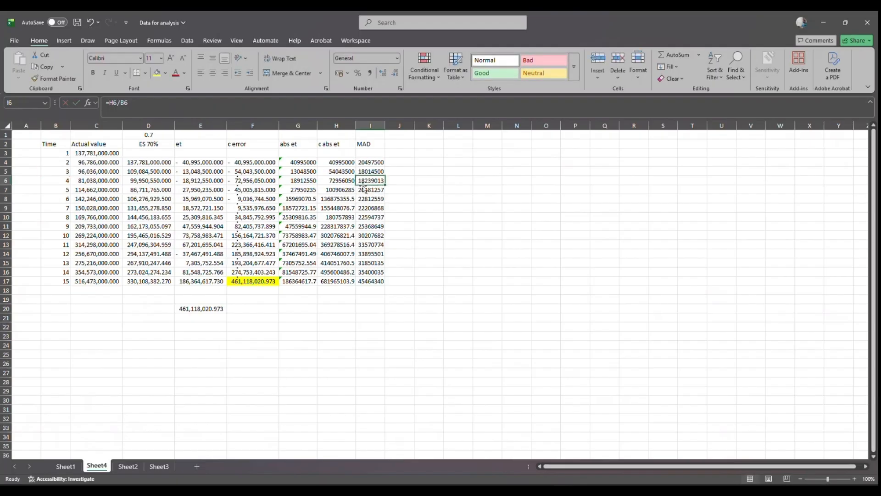
double_click(370, 181)
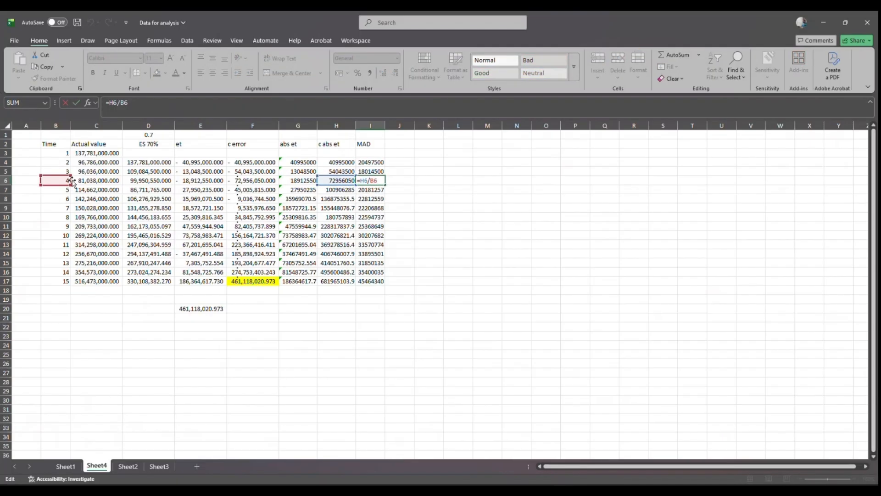
key("Return")
Enter the header "TS" in cell J2 and review the handwritten tracking signal formula on Sheet2
left_click(406, 214)
double_click(400, 144)
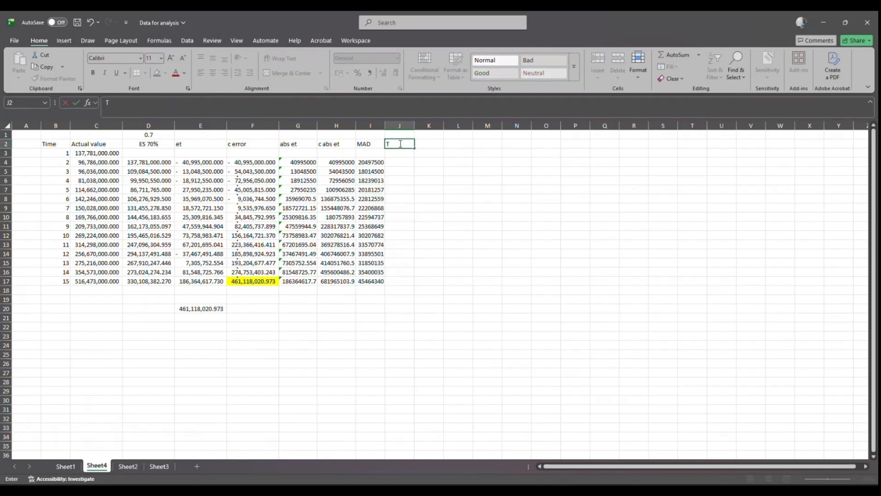
left_click(446, 188)
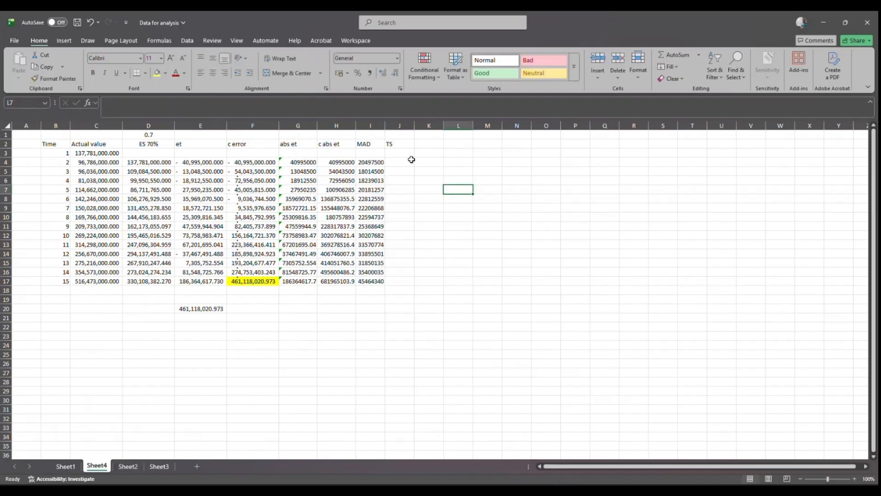
left_click(130, 466)
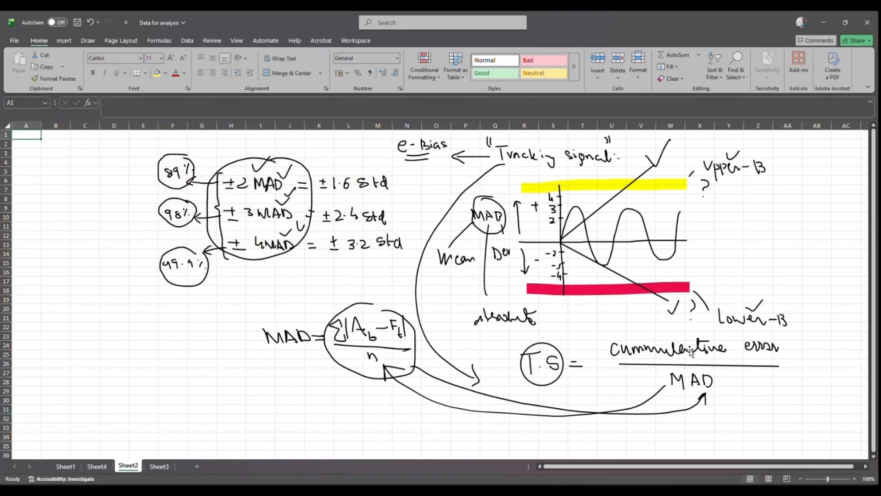
left_click(97, 467)
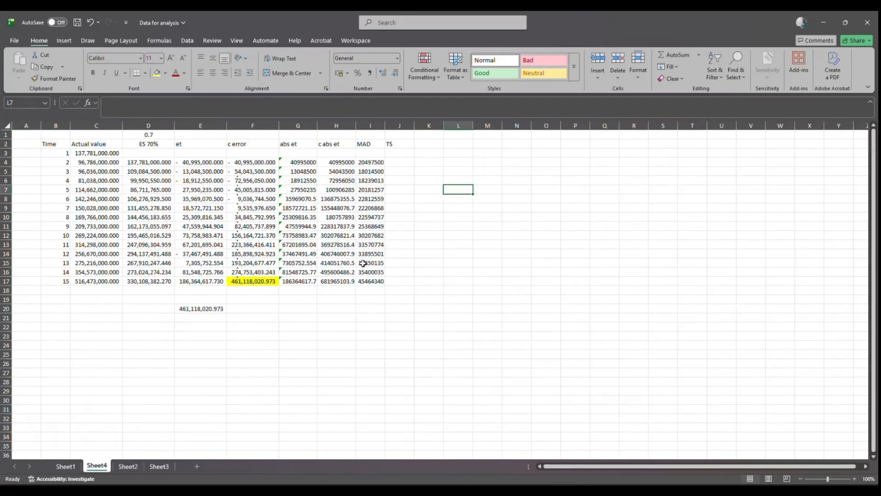
Calculate the first tracking signal in cell J4 by dividing the cumulative error by the MAD with =F4/I4
double_click(402, 162)
type("=")
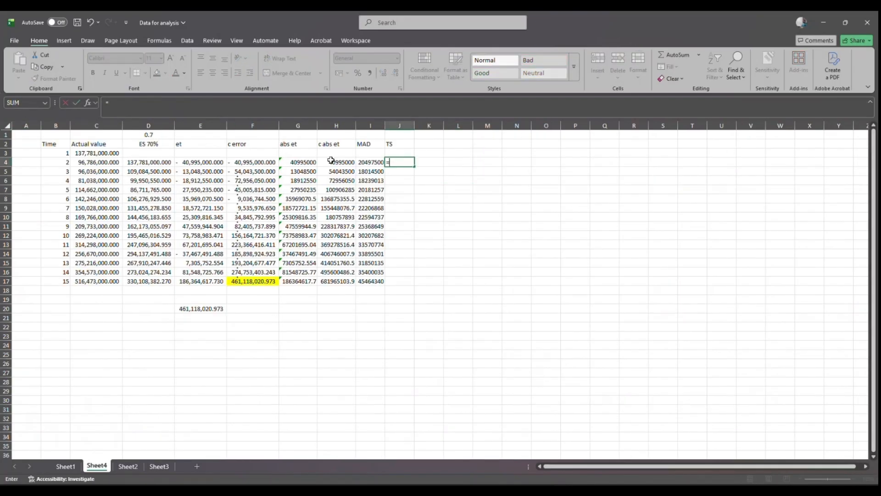
left_click(251, 163)
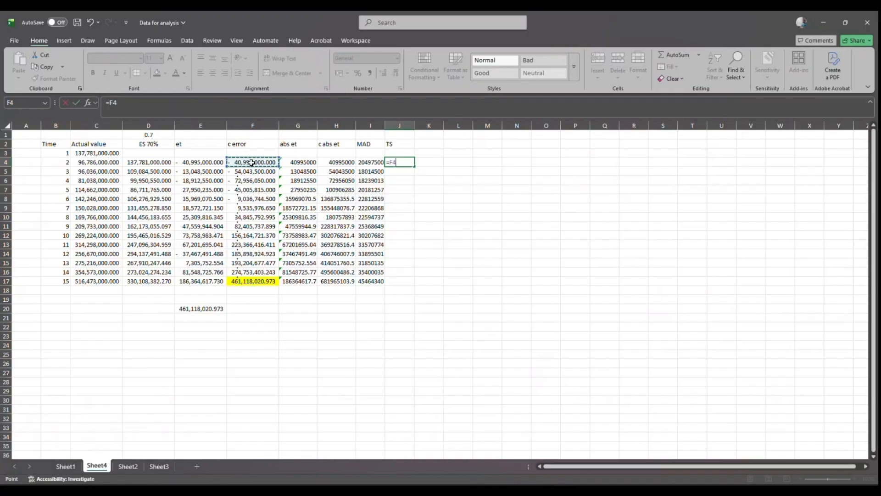
type("/")
left_click(369, 163)
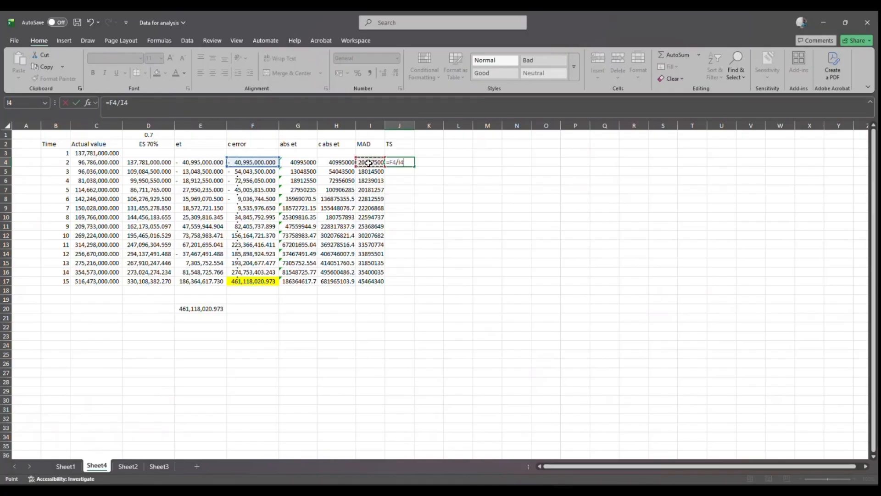
key("Return")
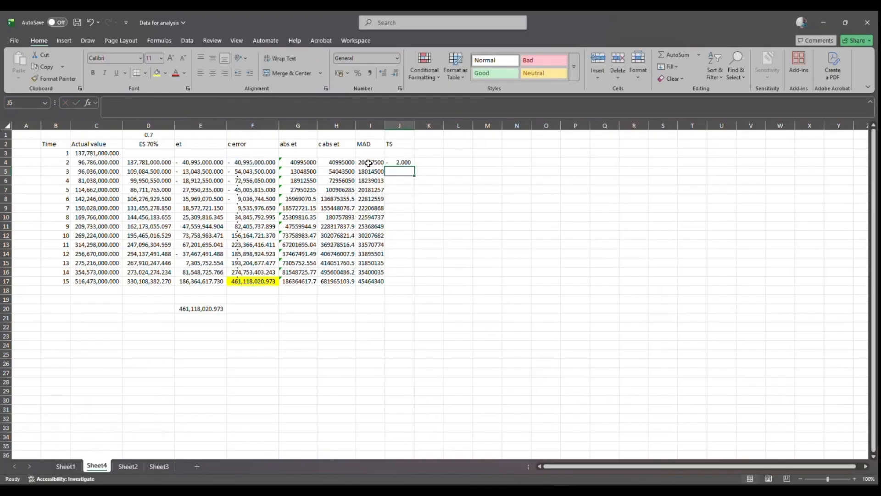
Copy the tracking signal formula in J4 down to J17
left_click(411, 163)
left_click_drag(415, 166, 413, 284)
left_click(477, 229)
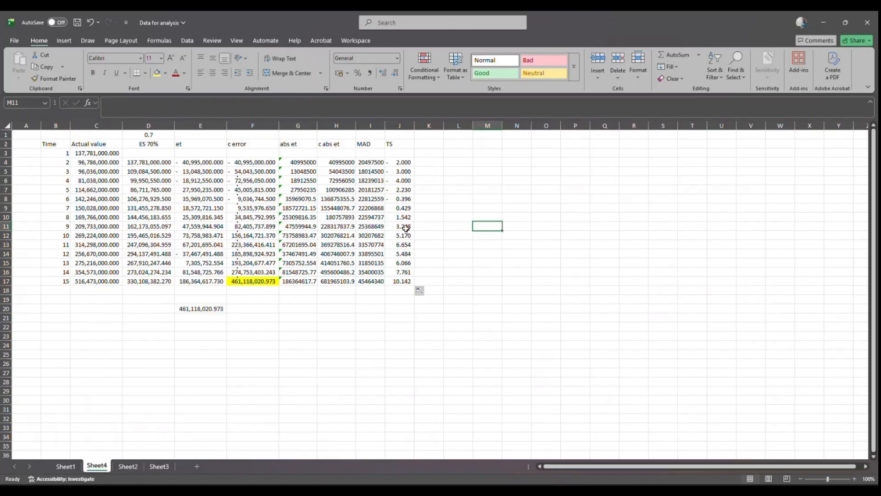
left_click_drag(399, 146, 401, 168)
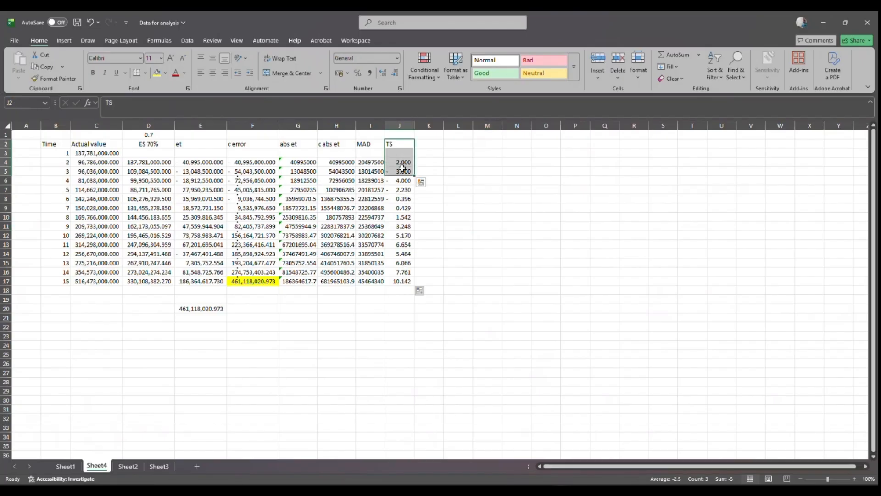
left_click(482, 160)
Try to enter the control limit note "+-4mad" in cell N2
double_click(512, 146)
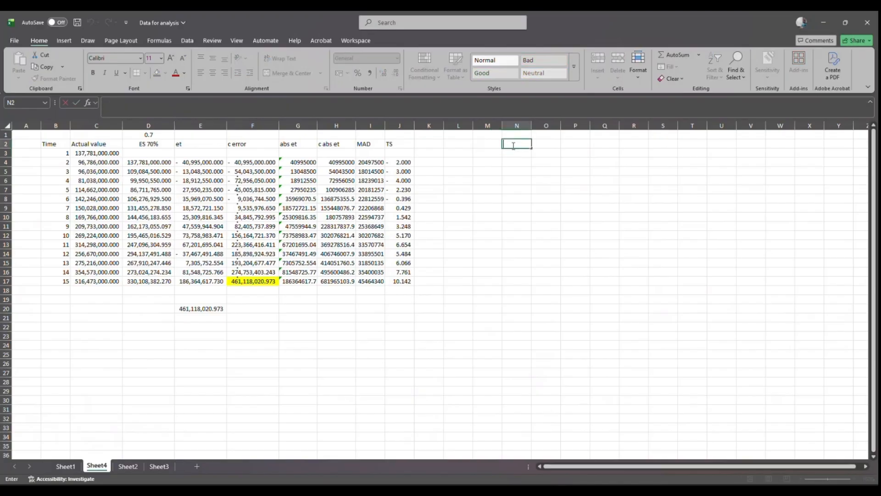
type("=")
key("BackSpace")
type("+-")
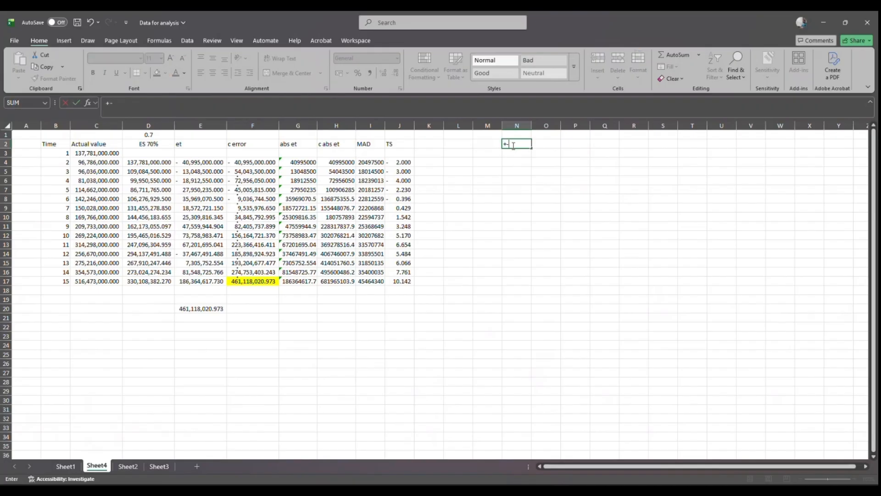
type("4mad")
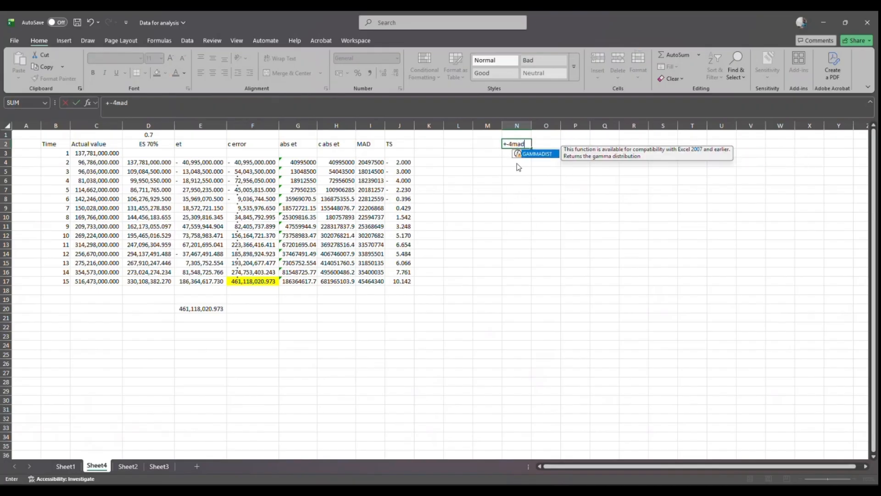
key("Return")
left_click(511, 183)
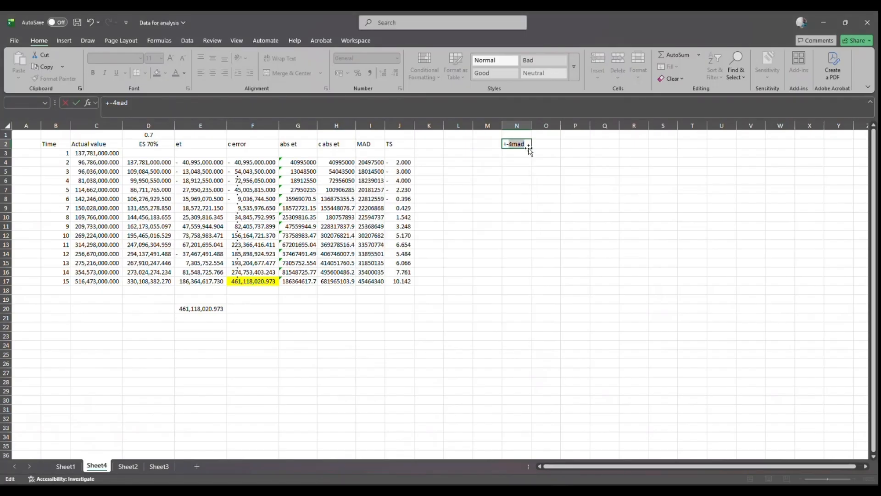
key("BackSpace")
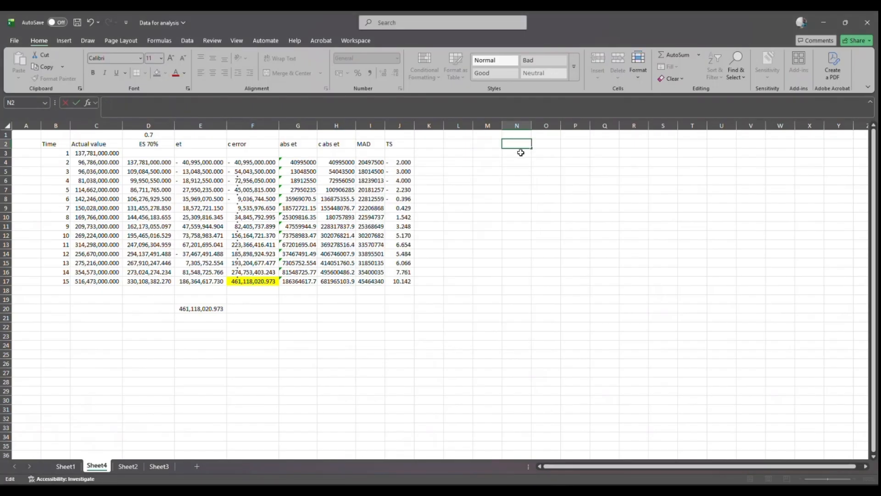
Check the MAD limits sketched on Sheet2, and insert a line chart of the tracking signal values J4:J17 on Sheet4
left_click(128, 465)
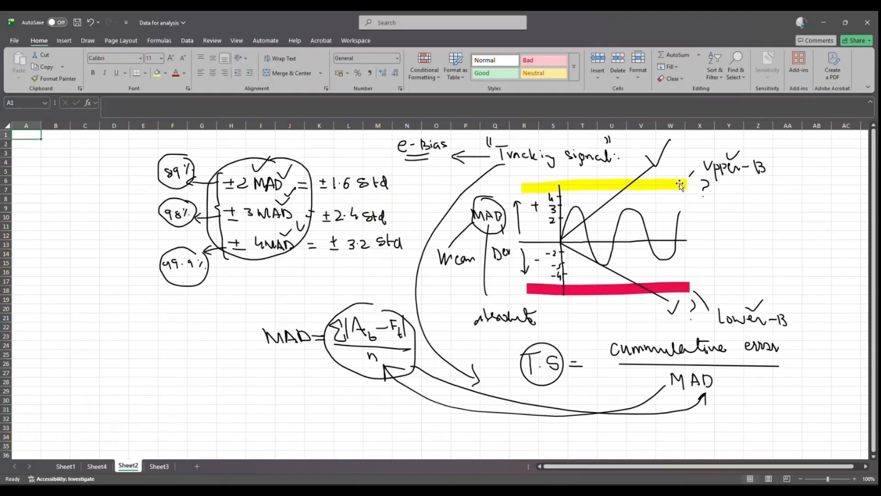
left_click(97, 466)
left_click_drag(410, 145, 409, 274)
left_click_drag(408, 163, 408, 282)
left_click(64, 41)
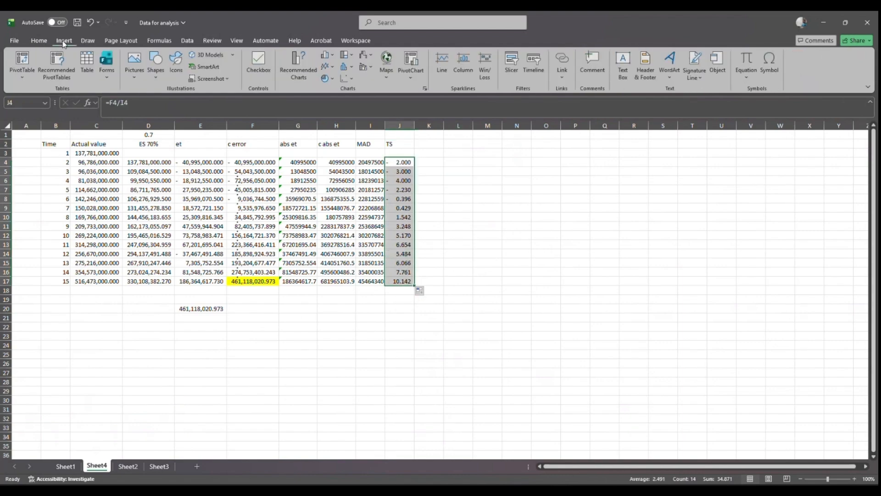
left_click(327, 67)
left_click(334, 99)
Enlarge the tracking signal chart and place it clear of the data, over about columns L to U
left_click_drag(507, 248, 568, 186)
left_click_drag(609, 288, 674, 360)
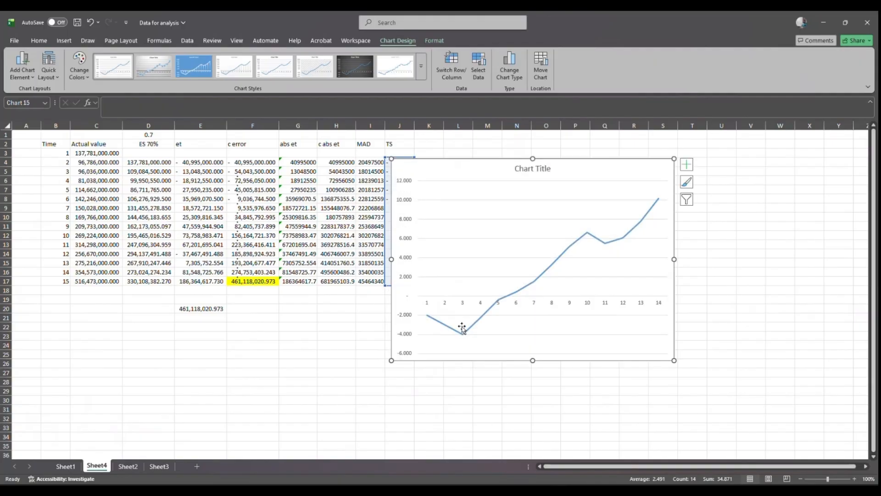
left_click_drag(525, 160, 593, 165)
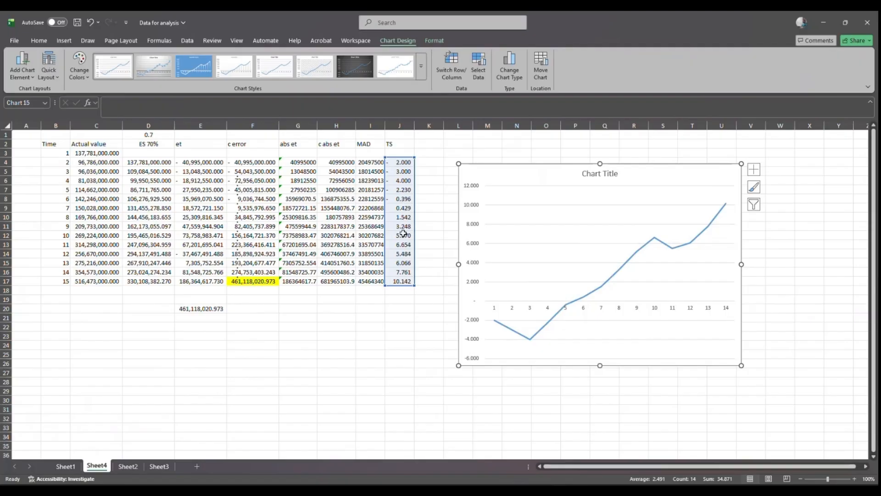
Draw two horizontal orange pen lines across the tracking signal chart, at the 4.000 and -4.000 gridlines
left_click(407, 235)
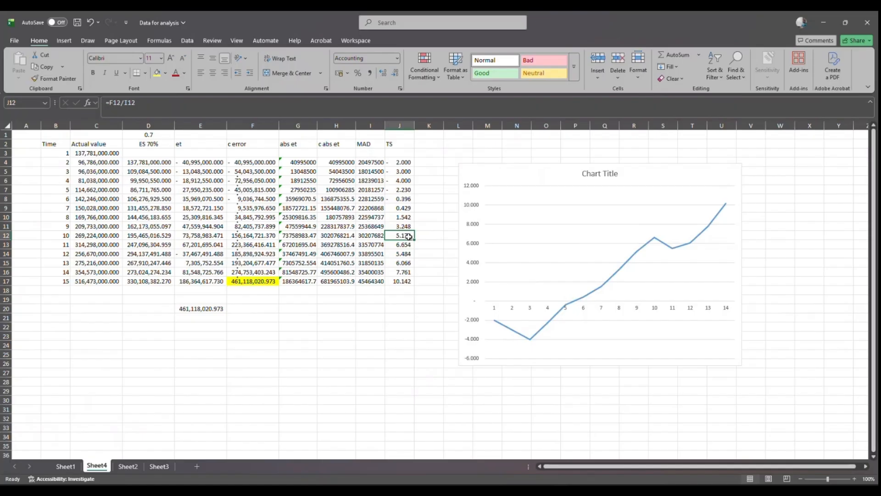
left_click(407, 244)
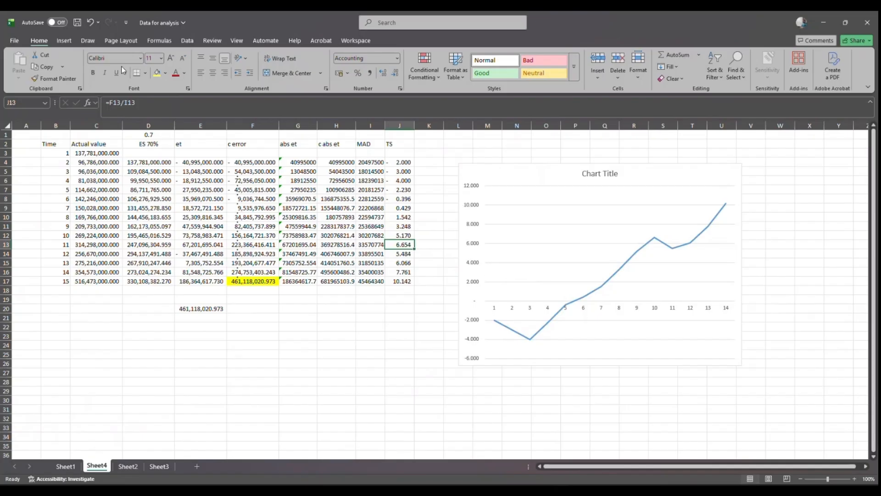
left_click(88, 41)
left_click(104, 64)
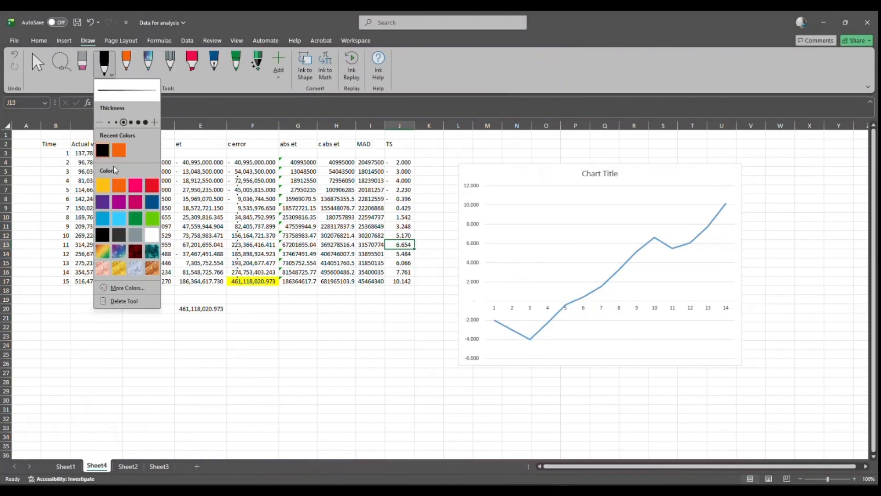
left_click_drag(482, 262, 719, 260)
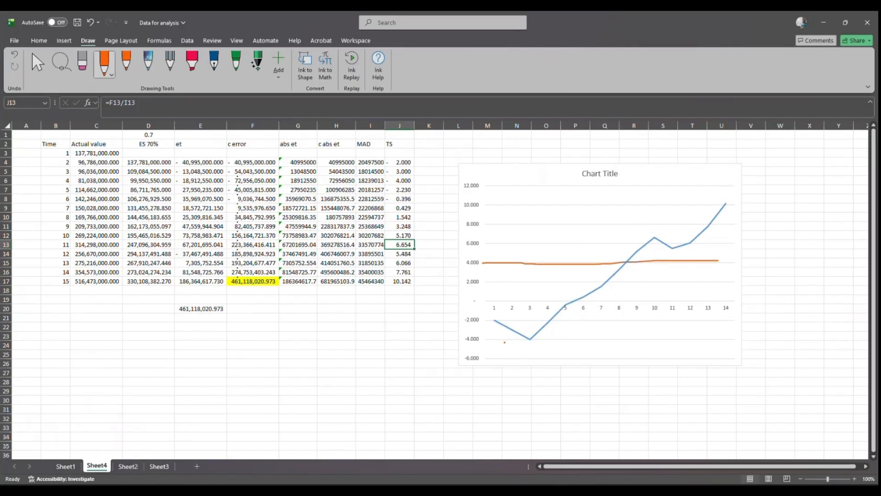
left_click_drag(485, 340, 728, 339)
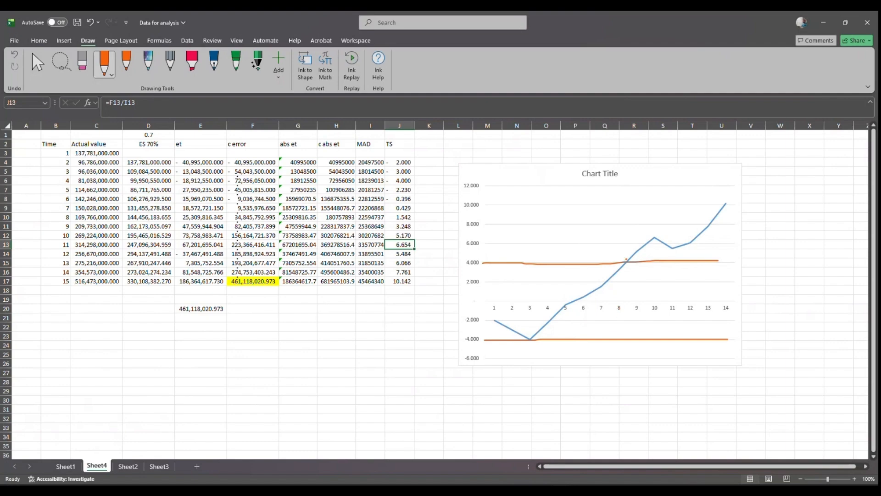
Circle the part of the curve above the upper limit with an arrow pointing to it, and handwrite "±4MAD" on the chart
mouse_move(708, 198)
left_mouse_down()
mouse_move(677, 200)
mouse_move(632, 225)
mouse_move(663, 260)
mouse_move(733, 224)
mouse_move(702, 200)
left_mouse_up()
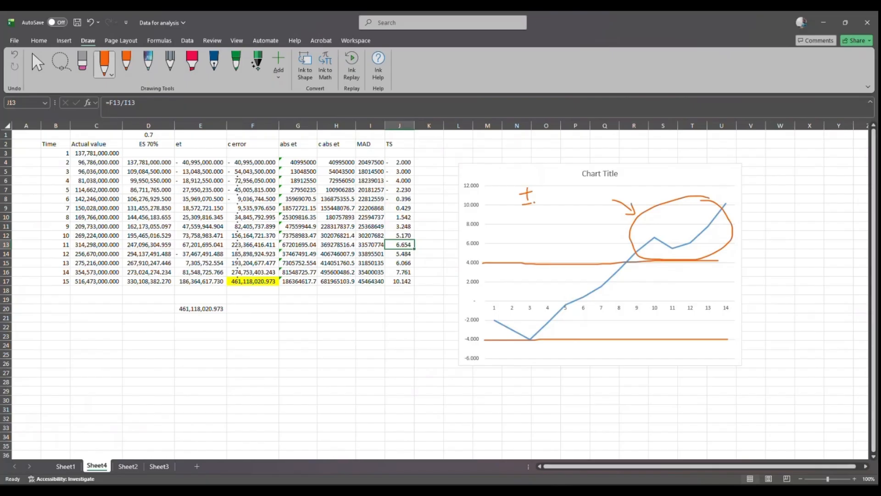
left_click_drag(553, 201, 560, 202)
left_click_drag(565, 193, 565, 202)
key("Escape")
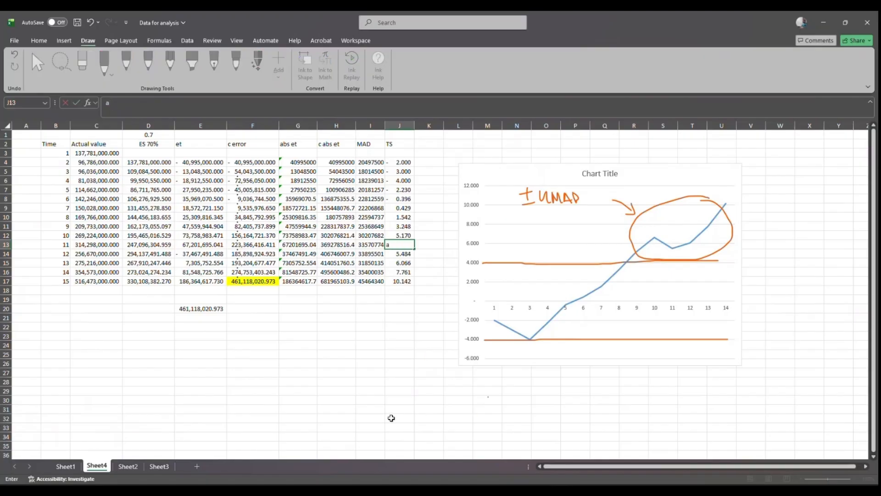
key("F2")
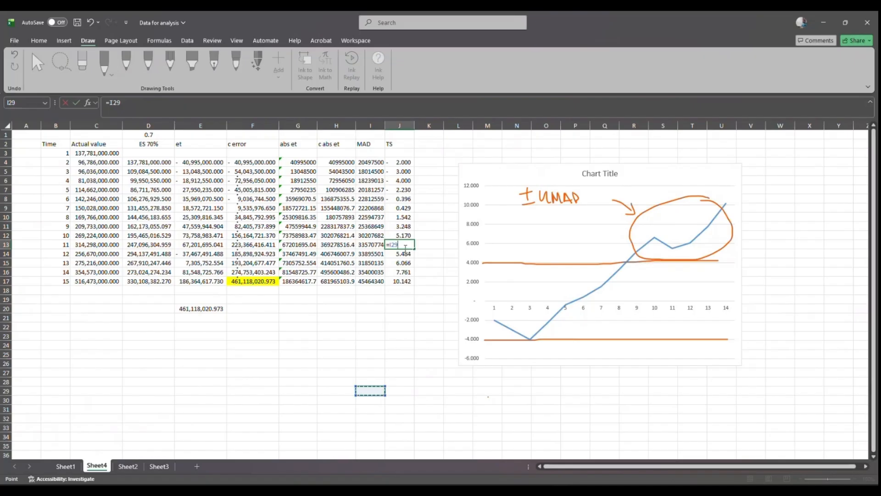
key("Escape")
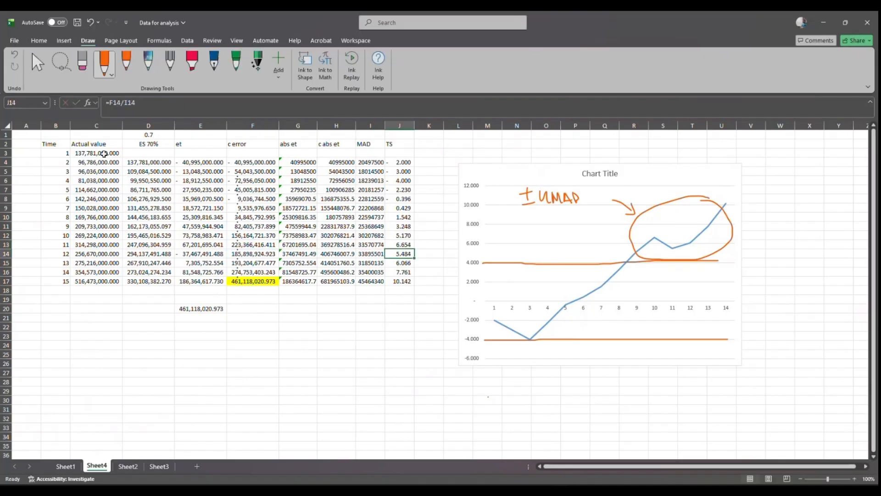
Insert an enlarged line chart of C2:D17 to compare Actual value with ES 70%, and delete it after viewing
mouse_move(98, 143)
left_mouse_down()
mouse_move(142, 170)
mouse_move(148, 279)
left_mouse_up()
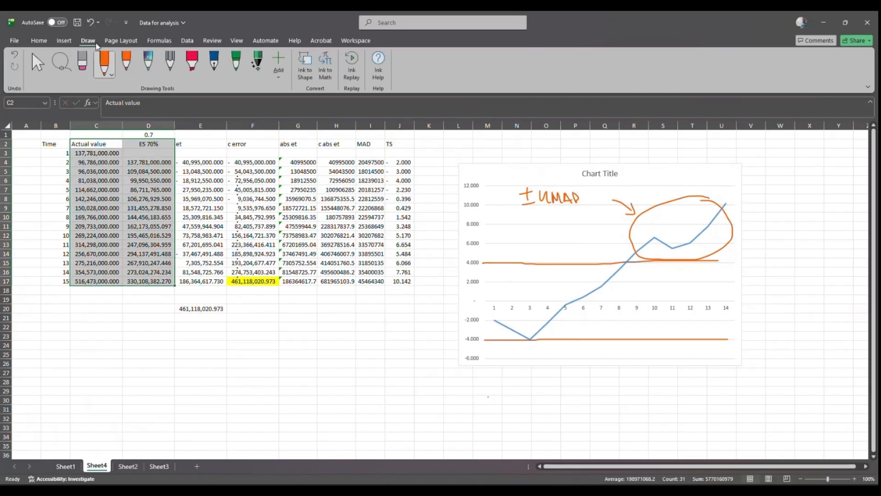
left_click(64, 40)
left_click(327, 67)
left_click(335, 94)
left_click_drag(471, 229, 358, 173)
left_click_drag(431, 304, 576, 404)
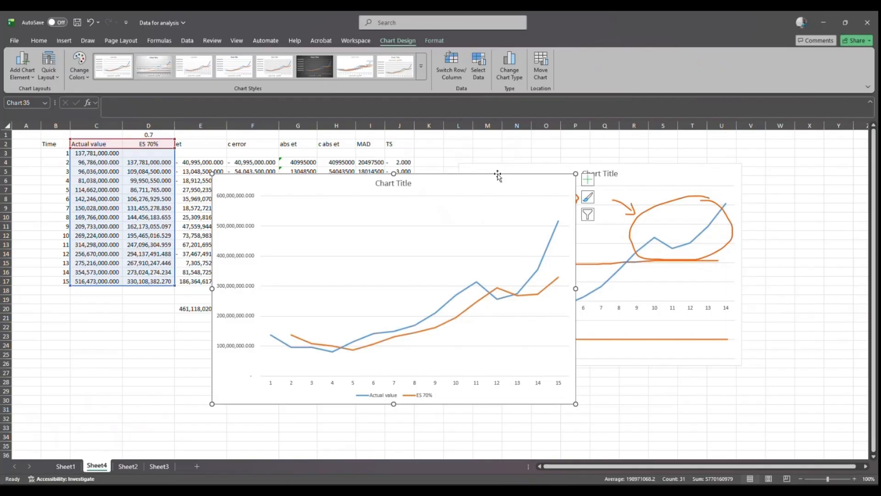
key("Delete")
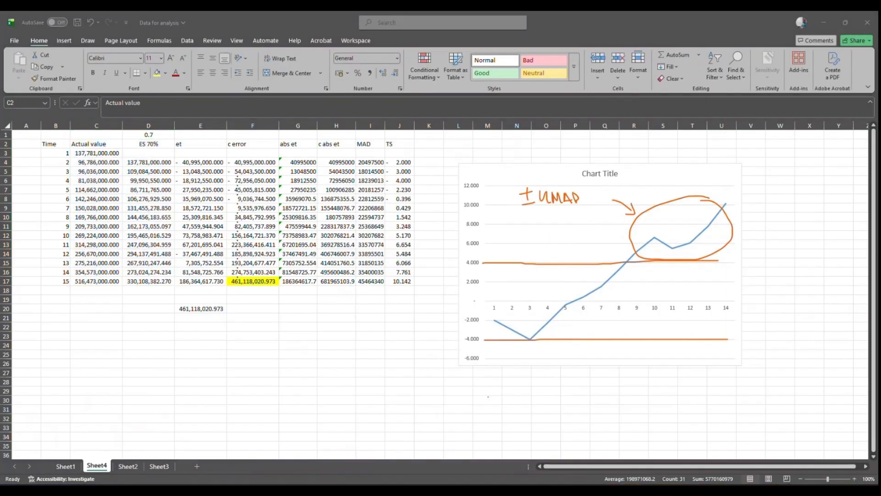
Switch to the "Error measures (solved)" workbook, copy its time period, actual and forecasted value table, and return to the "Data for analysis" workbook
mouse_move(561, 489)
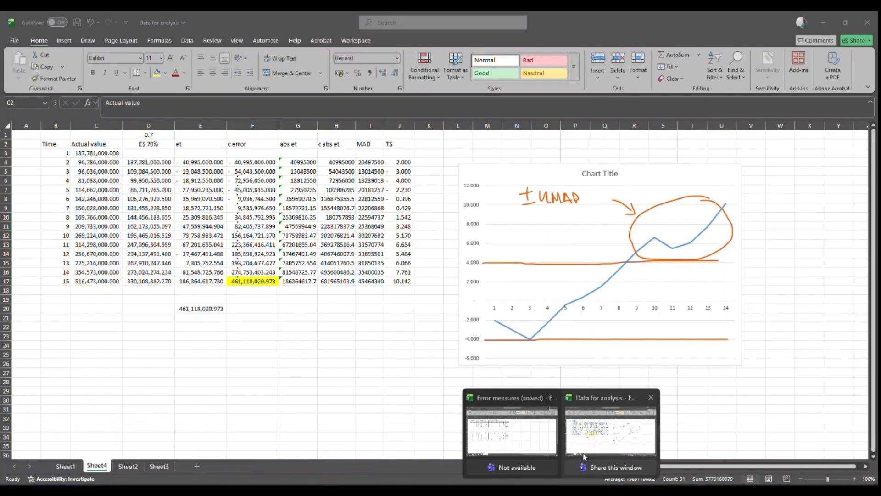
left_click(532, 440)
left_click_drag(62, 263, 150, 317)
key("ctrl+c")
key("alt+Tab")
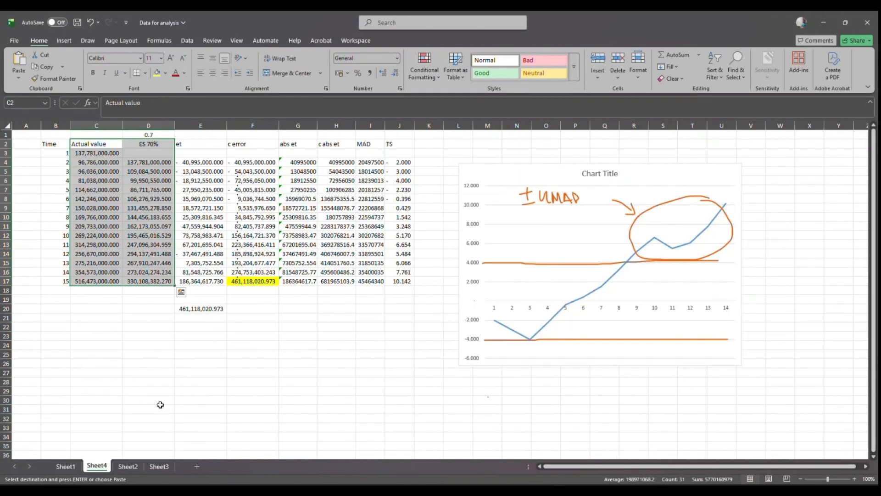
Paste the copied table as values at C3 on a new sheet, and autofit the widths of columns C to E
left_click(197, 466)
right_click(86, 153)
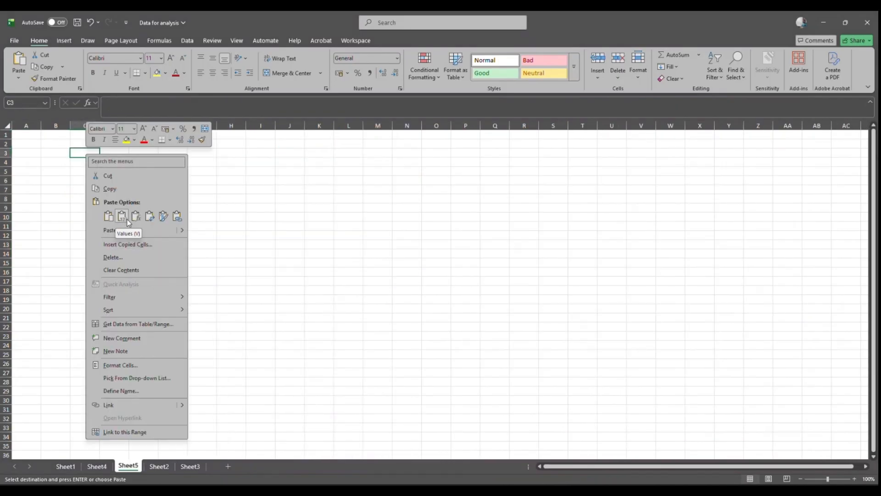
left_click(122, 215)
left_click(221, 229)
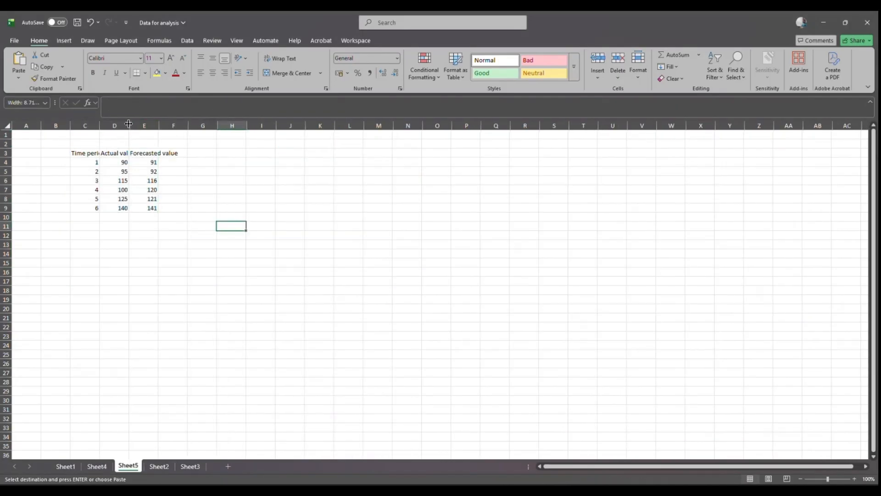
double_click(159, 125)
double_click(130, 126)
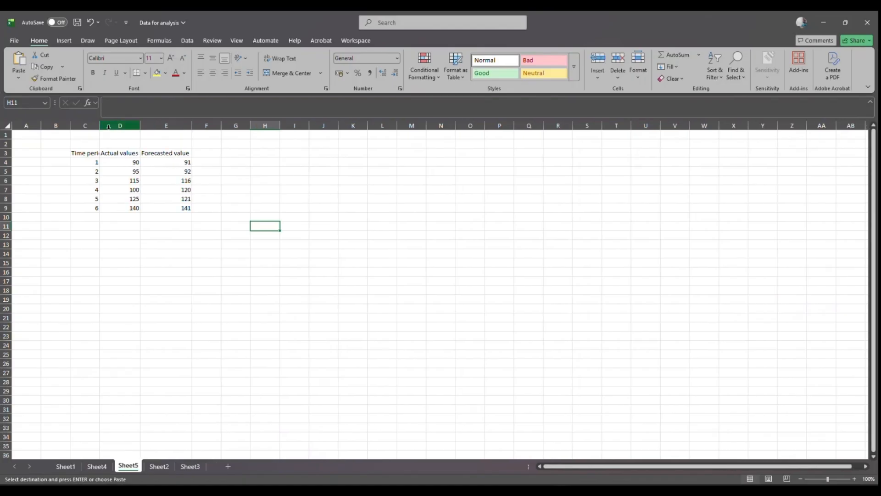
double_click(100, 126)
left_click(233, 179)
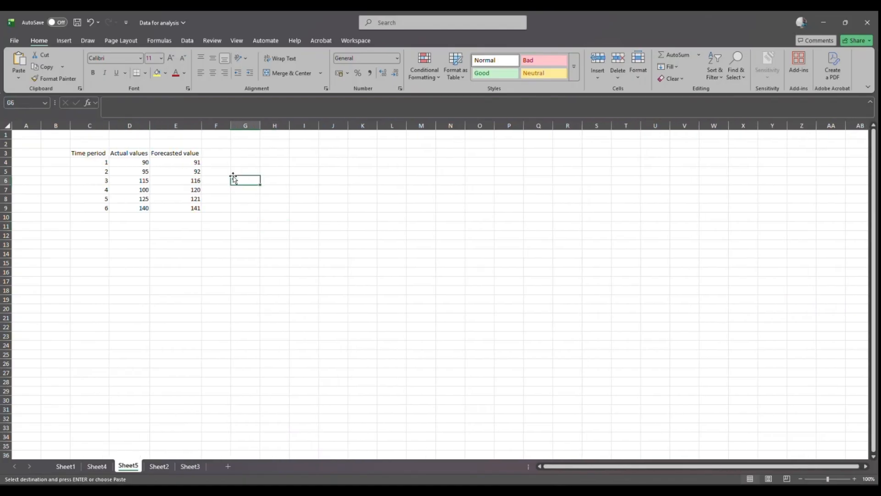
Add an "et" column in F3, calculating the error in F4 with =D4-E4 and copying it down to F9
left_click(216, 153)
type("et")
key("Return")
double_click(223, 160)
type("=")
left_click(126, 162)
type("-")
left_click(184, 166)
key("Return")
left_click(227, 162)
left_click_drag(230, 166, 231, 212)
Enter the header "c et" in G3 and set the first cumulative error in G4 with =F4
double_click(245, 152)
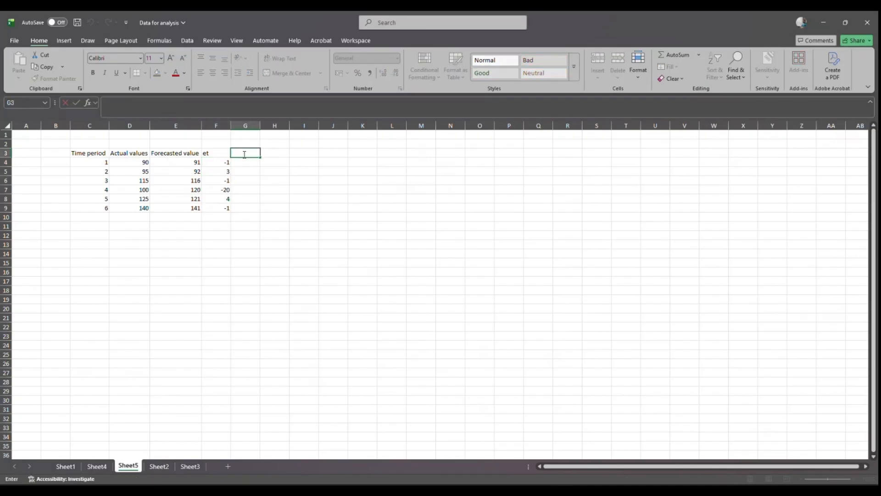
type("c et")
left_click(248, 163)
type("=")
left_click(221, 162)
key("Return")
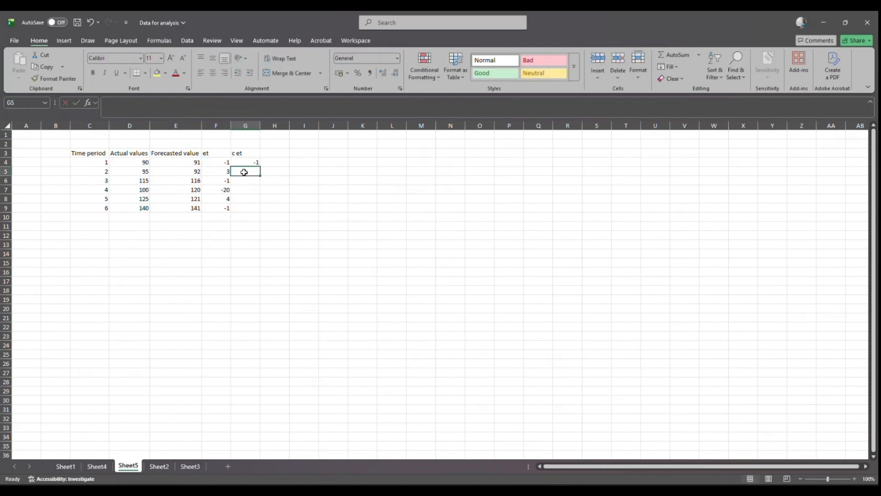
Calculate the running cumulative error in G5 with =G4+F5 and copy the formula down to G9
type("=")
left_click(252, 163)
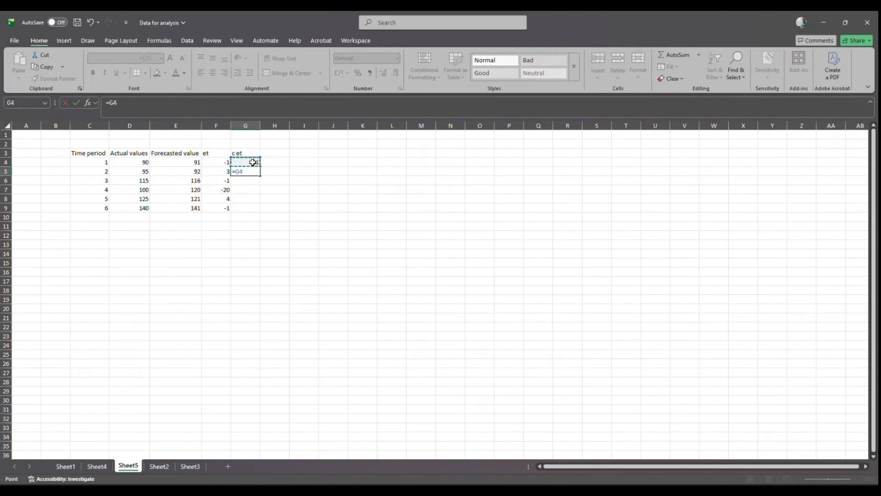
type("+")
left_click(224, 173)
key("Return")
left_click(257, 173)
left_click_drag(262, 175, 260, 212)
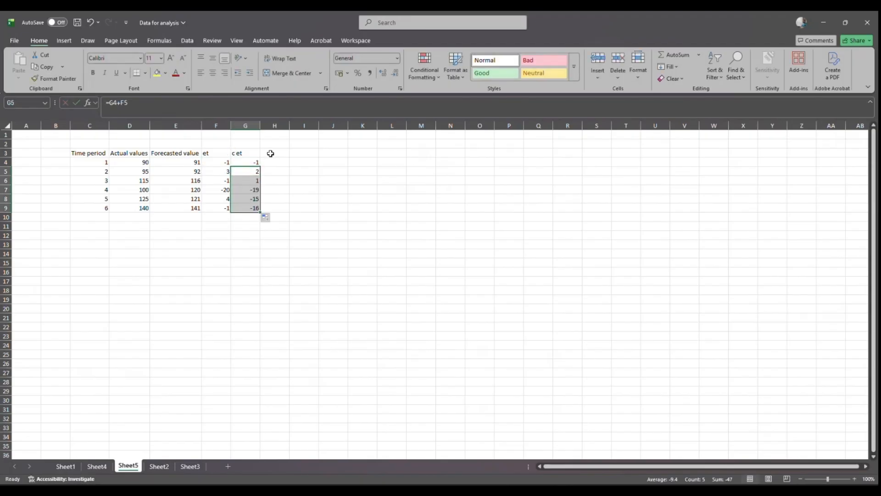
Add an "abs et" column in H3, calculating the absolute error in H4 with =ABS(F4) and copying it down to H9
double_click(271, 154)
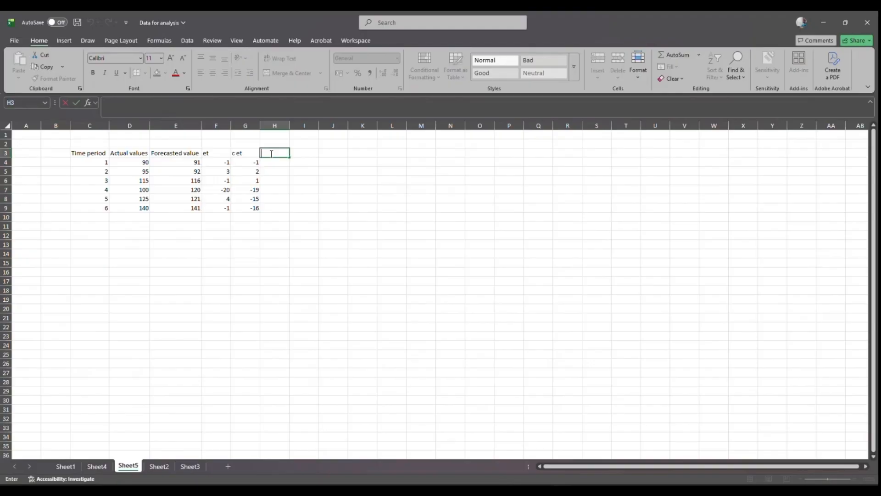
type("abs et")
left_click(271, 162)
type("=abs")
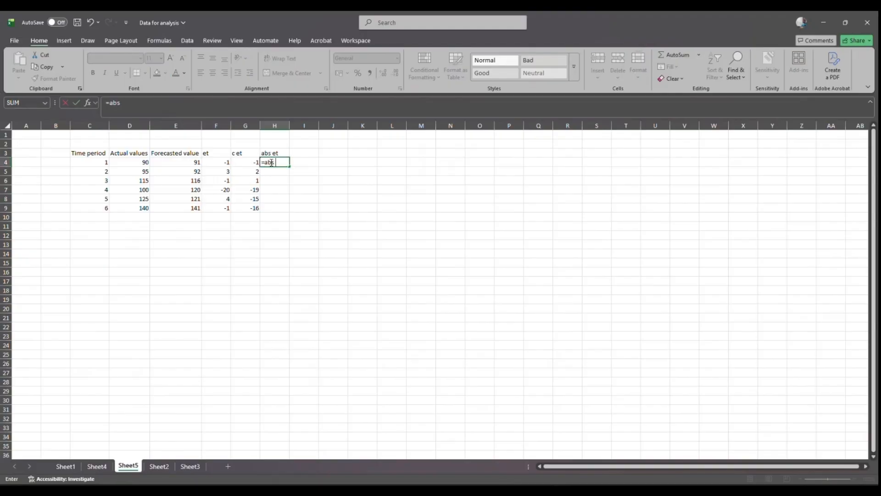
type("(")
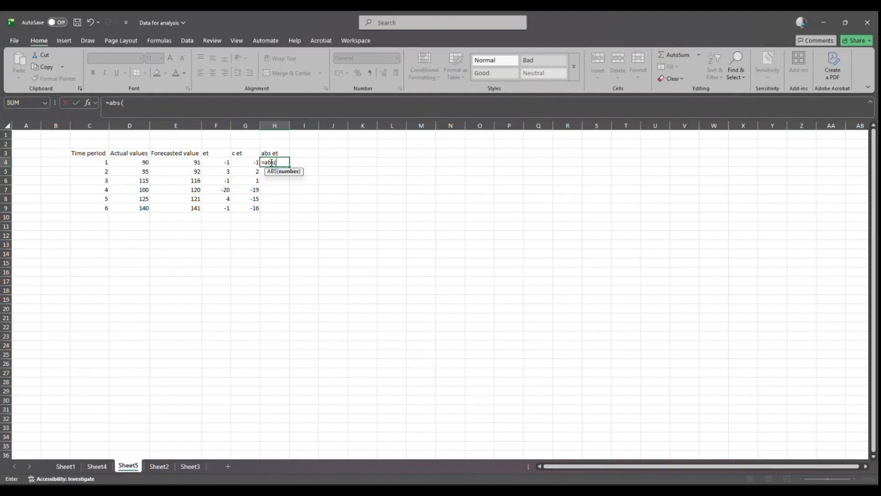
left_click(225, 163)
key("Return")
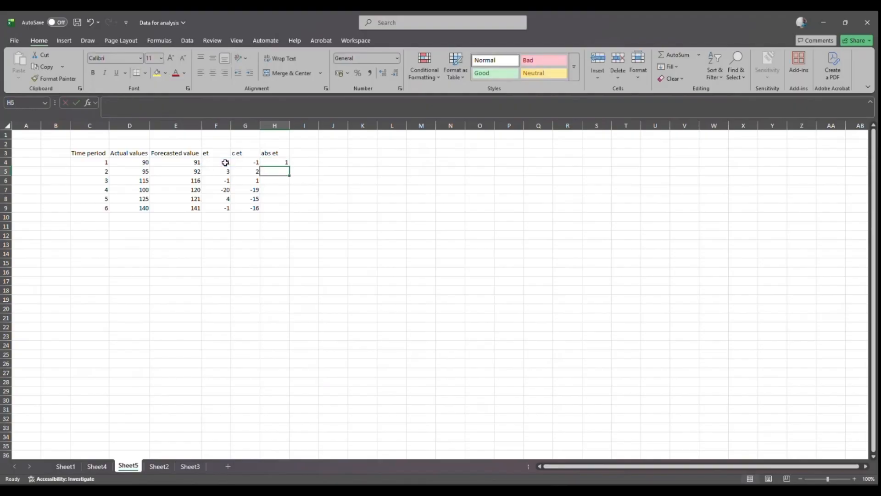
left_click(278, 162)
left_click_drag(289, 166, 287, 209)
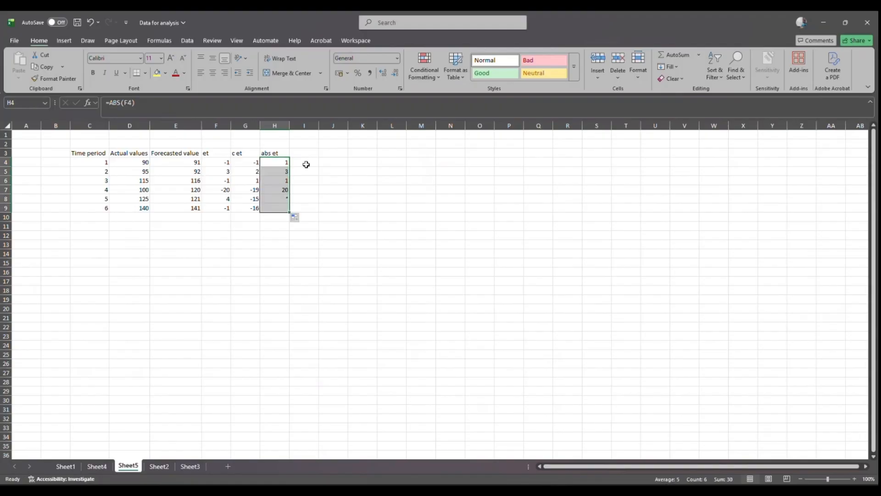
Enter the header "c abs e" in I3 and set the first cumulative absolute error in I4 with =H4
double_click(307, 155)
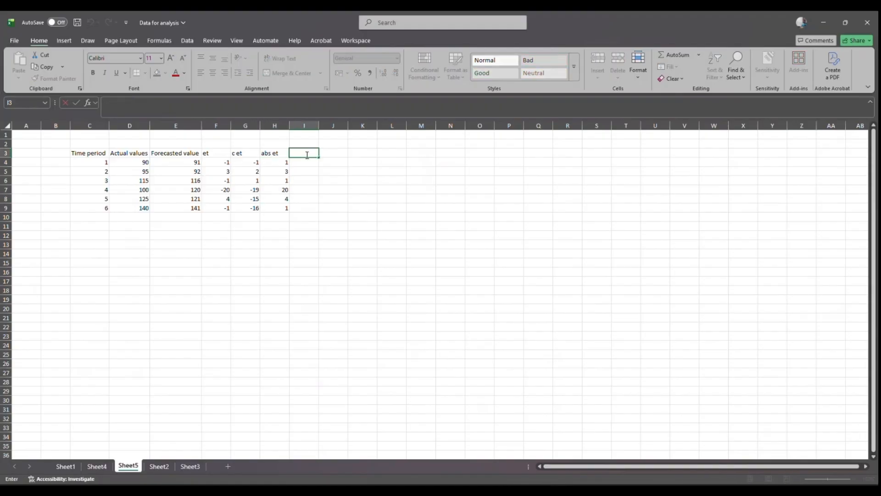
type("c abs e")
left_click(320, 173)
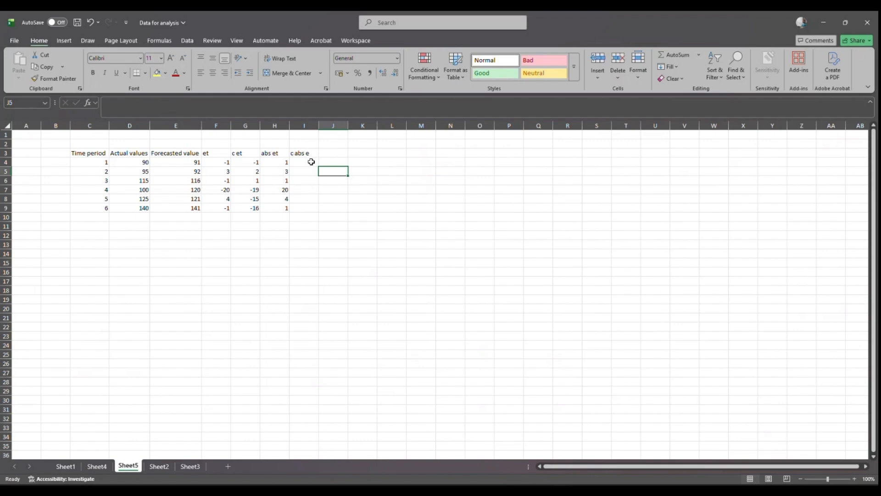
left_click(310, 161)
type("=")
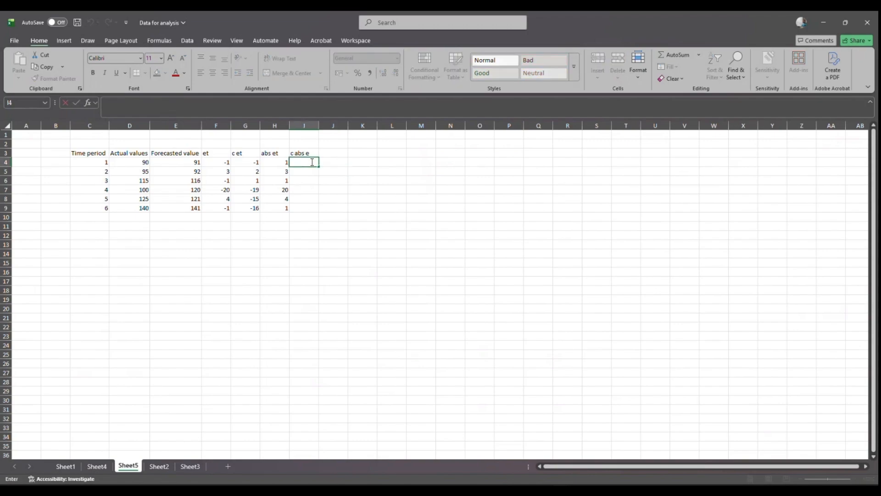
left_click(283, 162)
key("Return")
key("Up")
key("Up")
Calculate the running cumulative absolute error in I5 with =I4+H5 and copy the formula down to I9
left_click(306, 173)
type("=")
left_click(313, 163)
type("+")
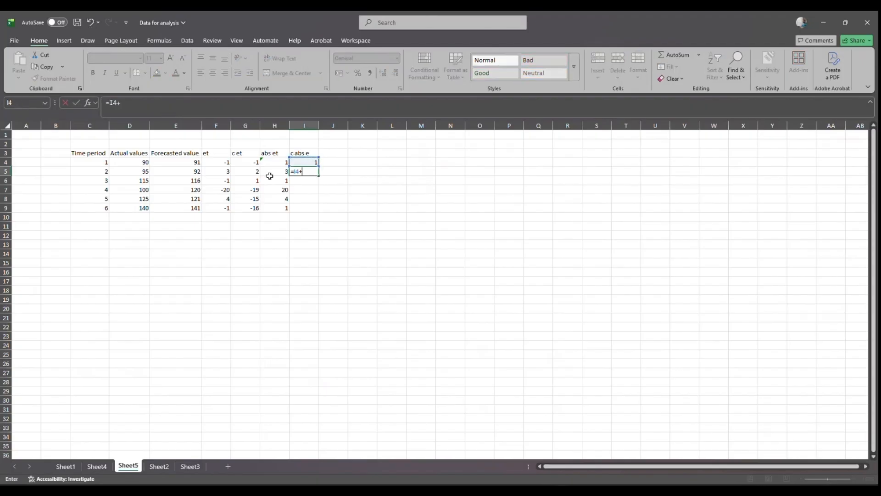
left_click(271, 174)
key("Return")
left_click(314, 173)
left_click_drag(318, 176, 318, 212)
left_click_drag(257, 235, 247, 253)
left_click(247, 253)
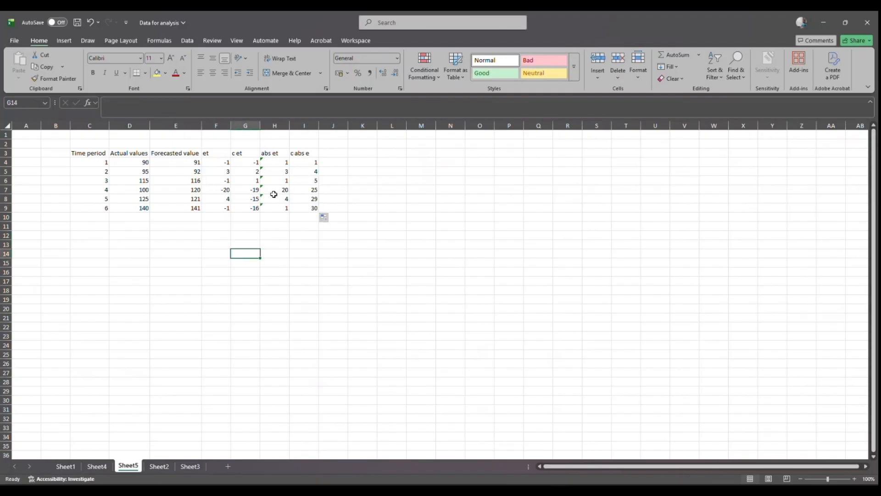
Add a "MAD" column in J3, dividing cumulative absolute error by time period in J4 with =I4/C4 and copying it down to J9
double_click(333, 152)
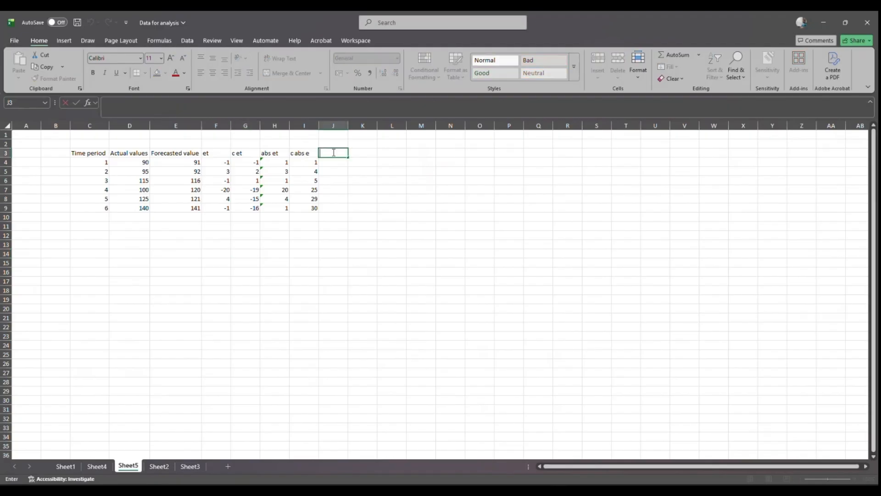
type("MAD")
left_click(347, 171)
double_click(343, 161)
type("=")
left_click(307, 162)
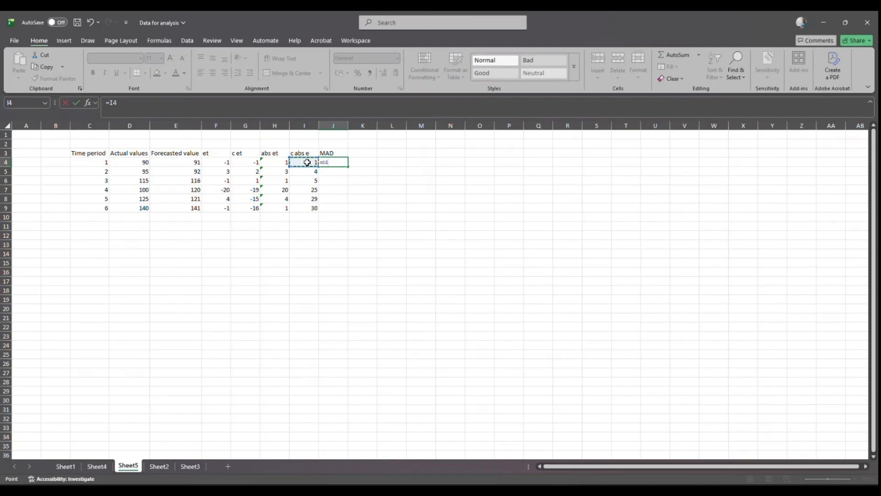
type("/")
left_click(99, 166)
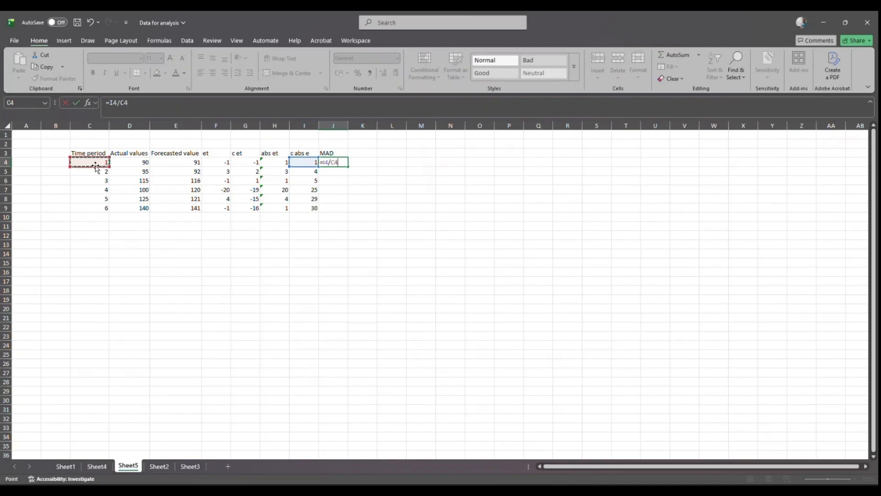
key("Return")
left_click(340, 164)
left_click_drag(347, 167, 347, 211)
Add a "TS" column in K3, calculating the tracking signal in K4 with =G4/J4 and copying it down to K9
left_click(362, 153)
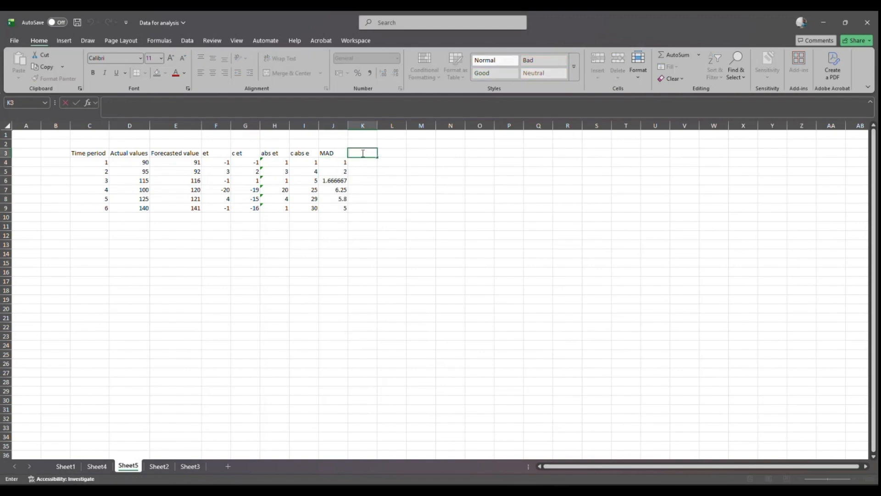
type("TS")
key("Return")
left_click(364, 163)
left_click(246, 162)
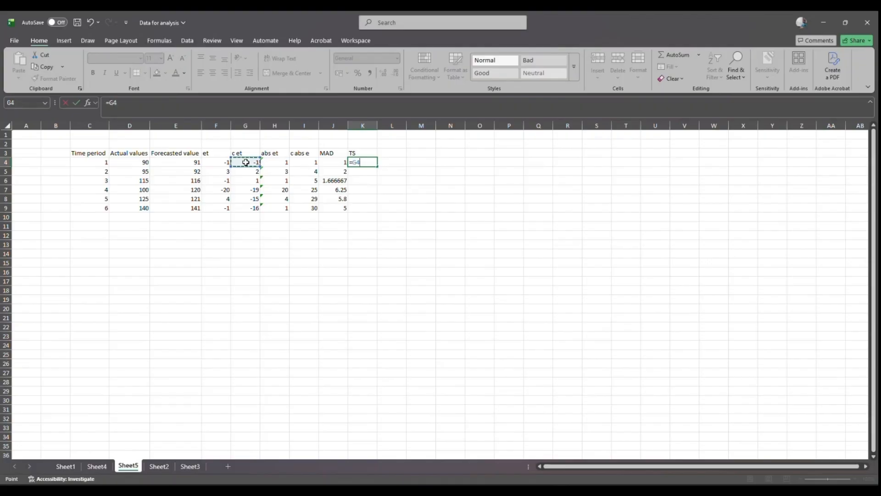
type("/")
left_click(327, 162)
key("Return")
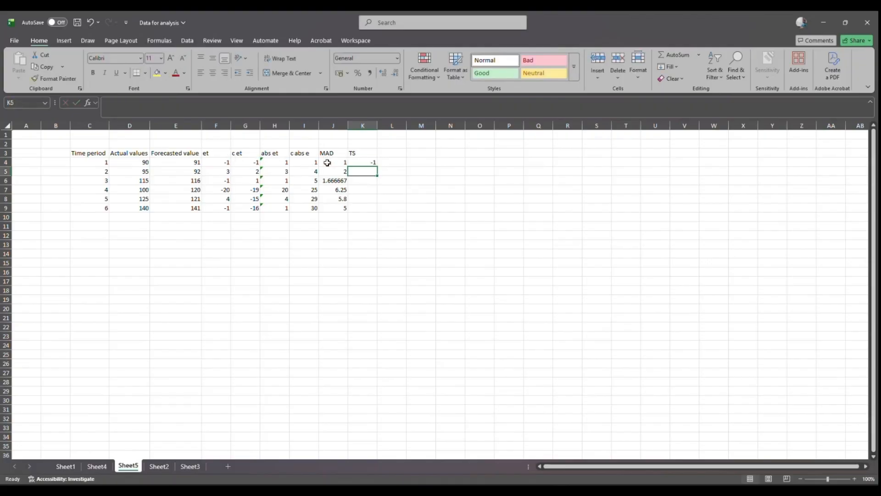
left_click(373, 162)
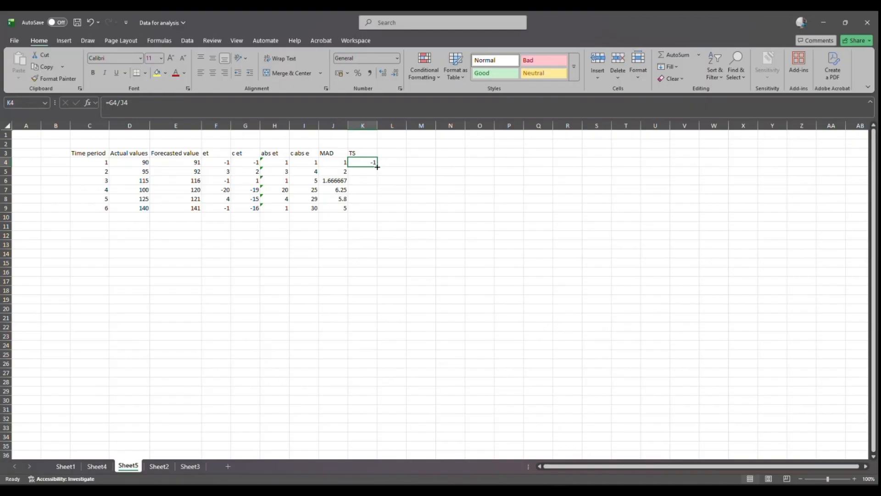
left_click_drag(377, 167, 375, 212)
left_click(424, 198)
Insert a 2-D line chart of the TS column K3:K9 and enlarge it below the table
left_click_drag(369, 154, 374, 208)
left_click(64, 40)
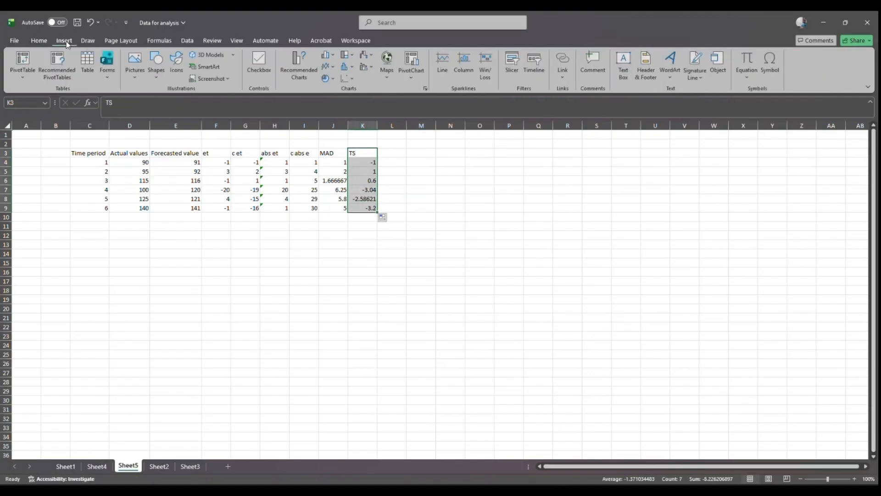
left_click(330, 68)
left_click(338, 96)
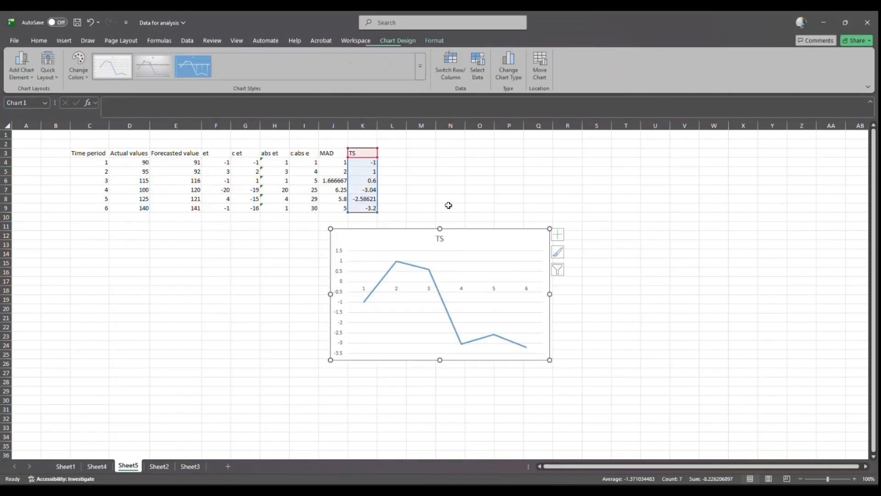
left_click_drag(525, 334, 648, 398)
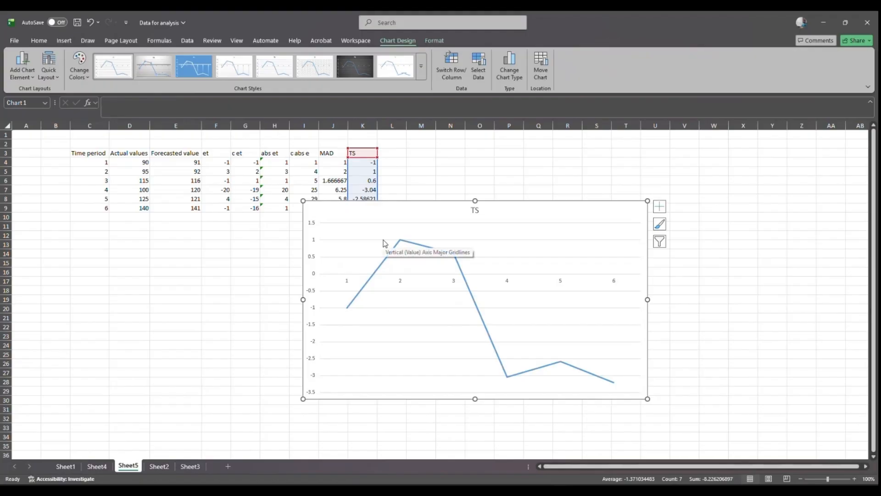
Draw a horizontal line across the TS chart along the -3 gridline with the red highlighter pen
left_click(66, 41)
left_click(90, 41)
left_click(192, 62)
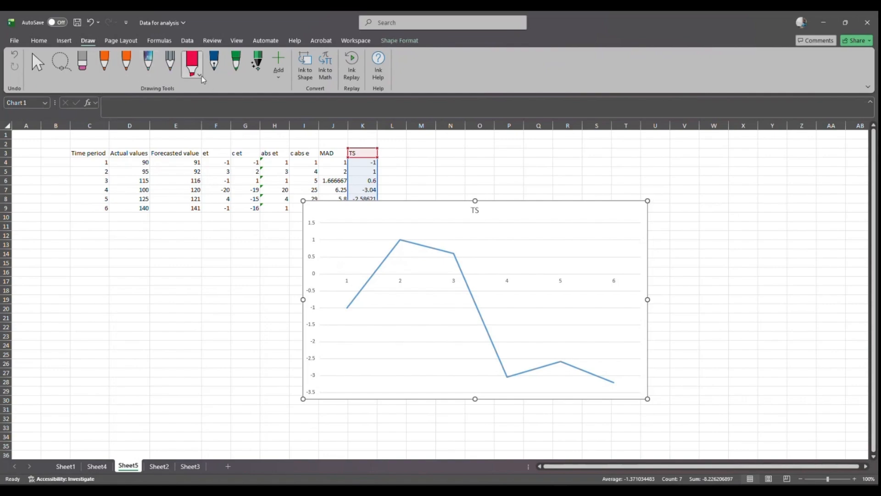
left_click(192, 62)
left_click(191, 154)
left_click_drag(320, 375, 634, 377)
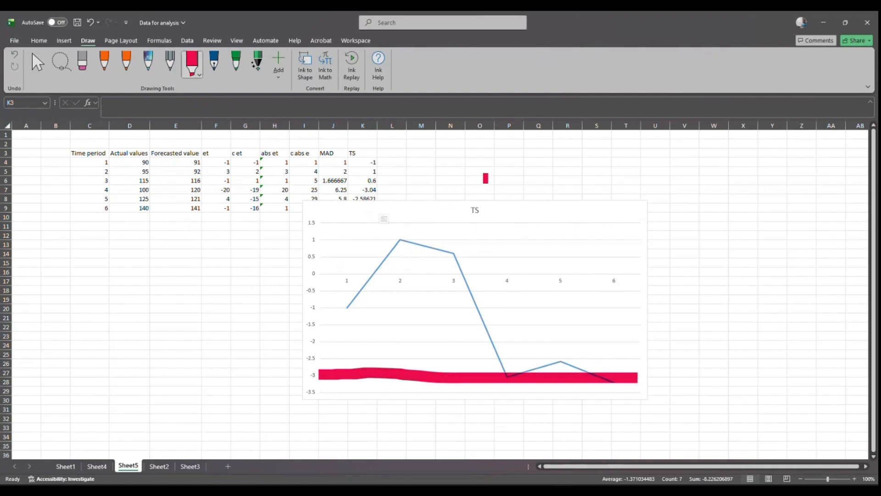
Move the chart clear of the data table and realign the highlighter line with its -3 gridline
key("Escape")
left_click_drag(491, 201, 600, 220)
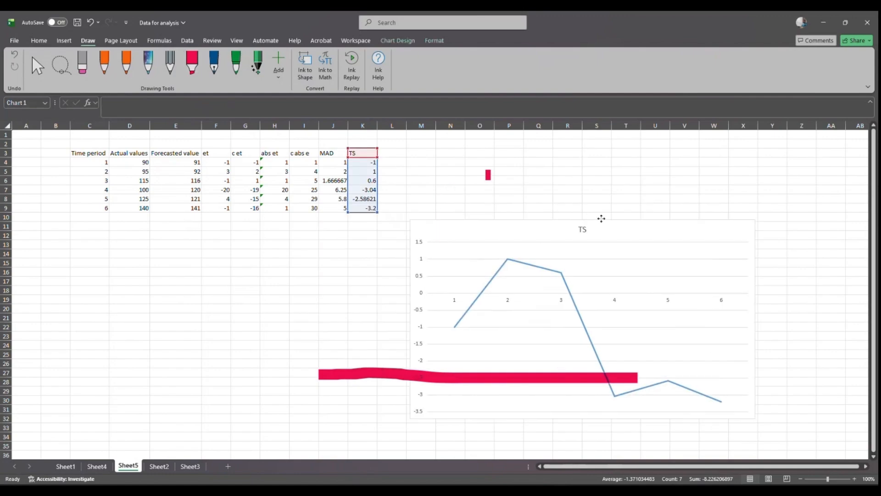
left_click(434, 191)
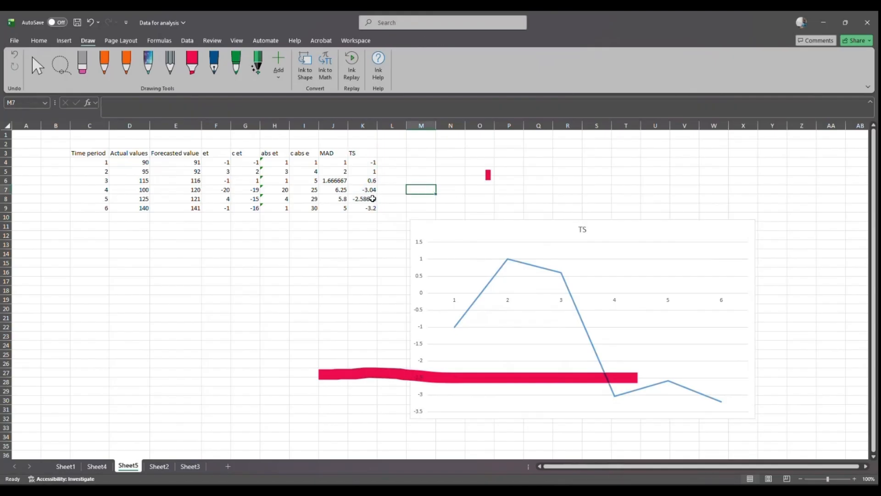
left_click(369, 209)
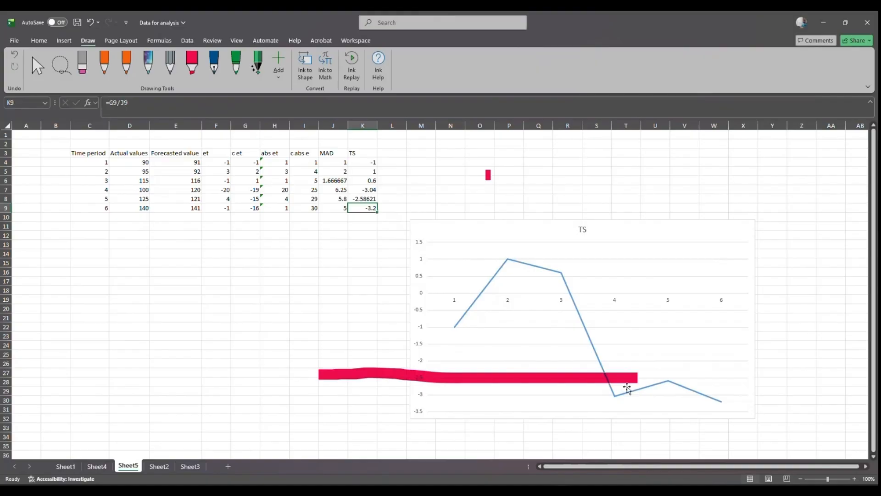
mouse_move(599, 375)
left_mouse_down()
mouse_move(702, 376)
mouse_move(702, 395)
left_mouse_up()
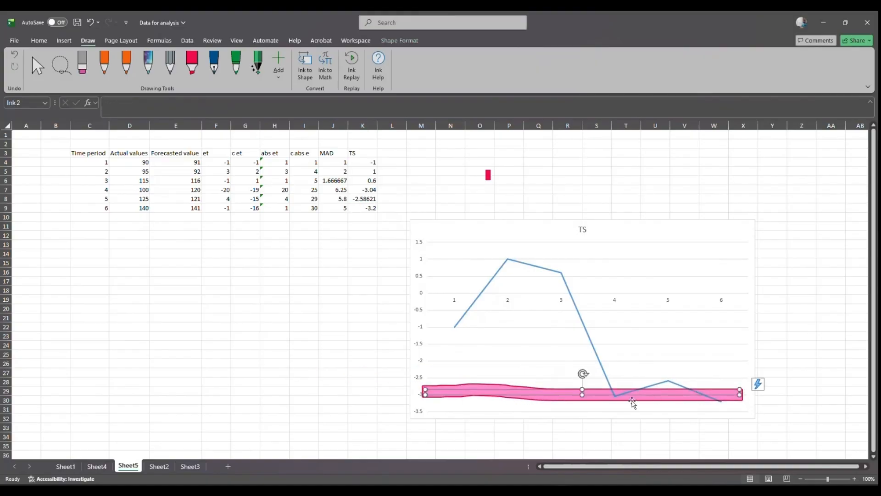